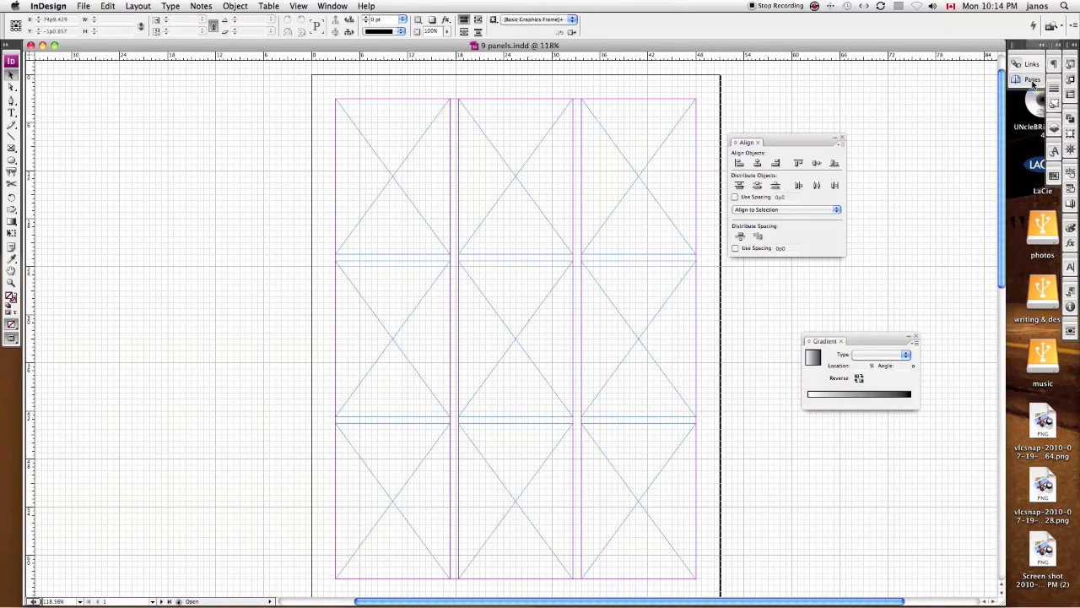
Step: Show and hide the Pages panel from the dock several times
click(1033, 83)
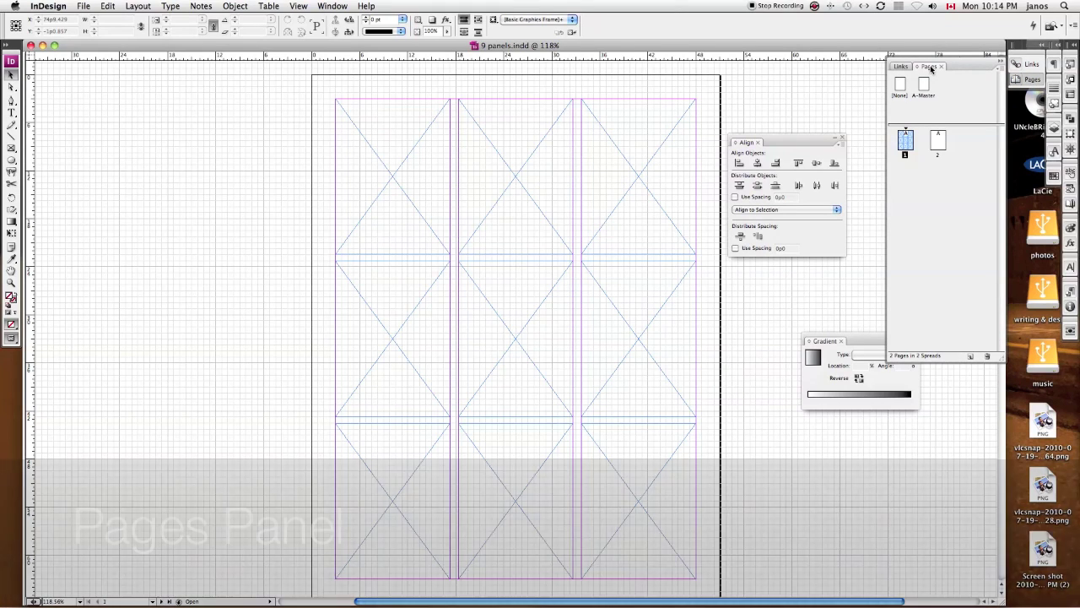
click(1004, 63)
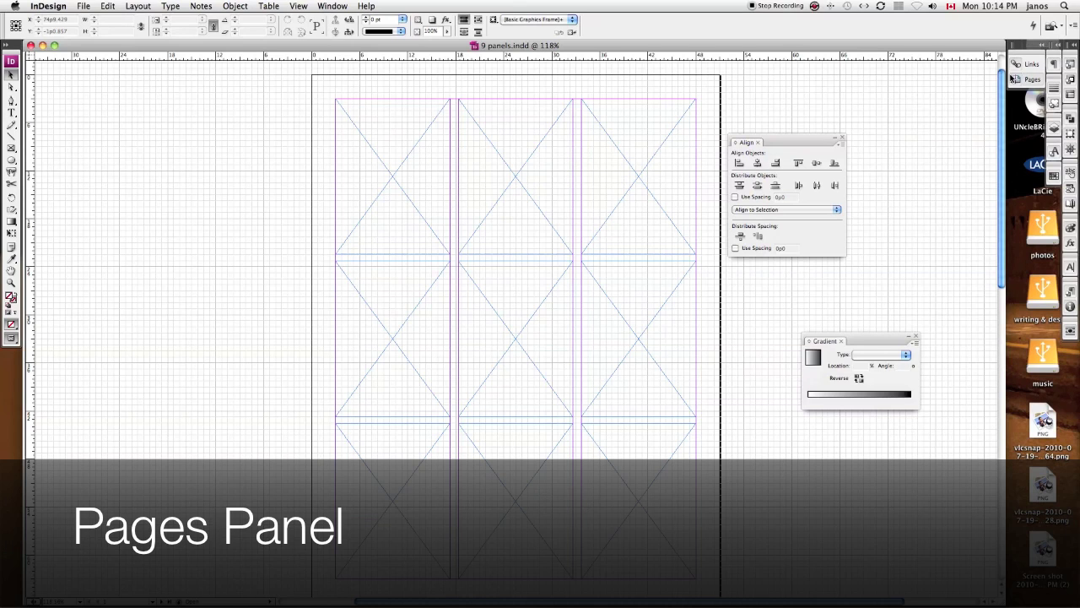
click(1032, 79)
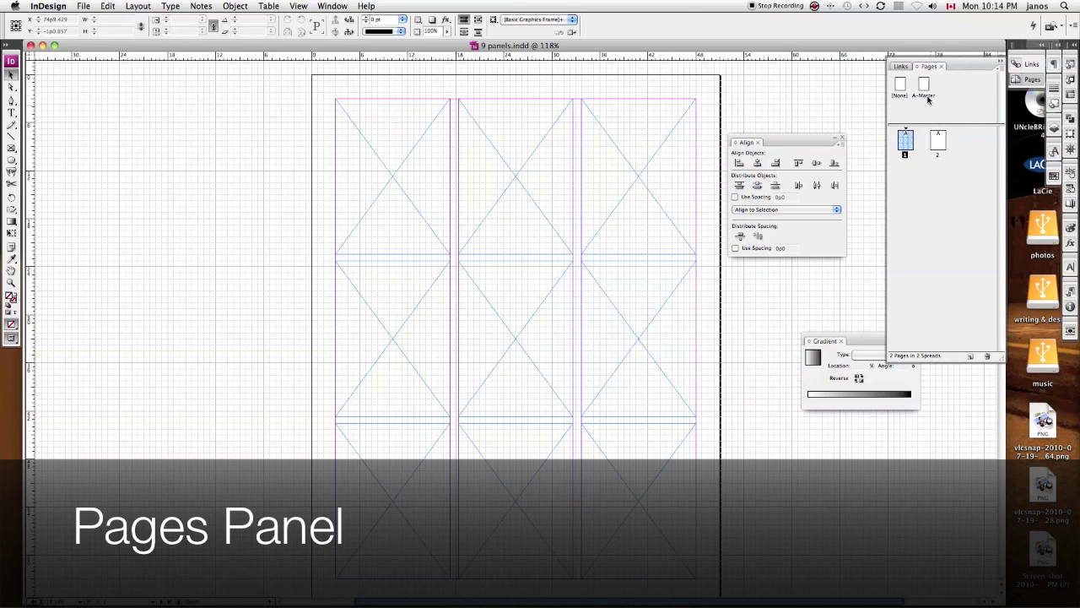
click(868, 166)
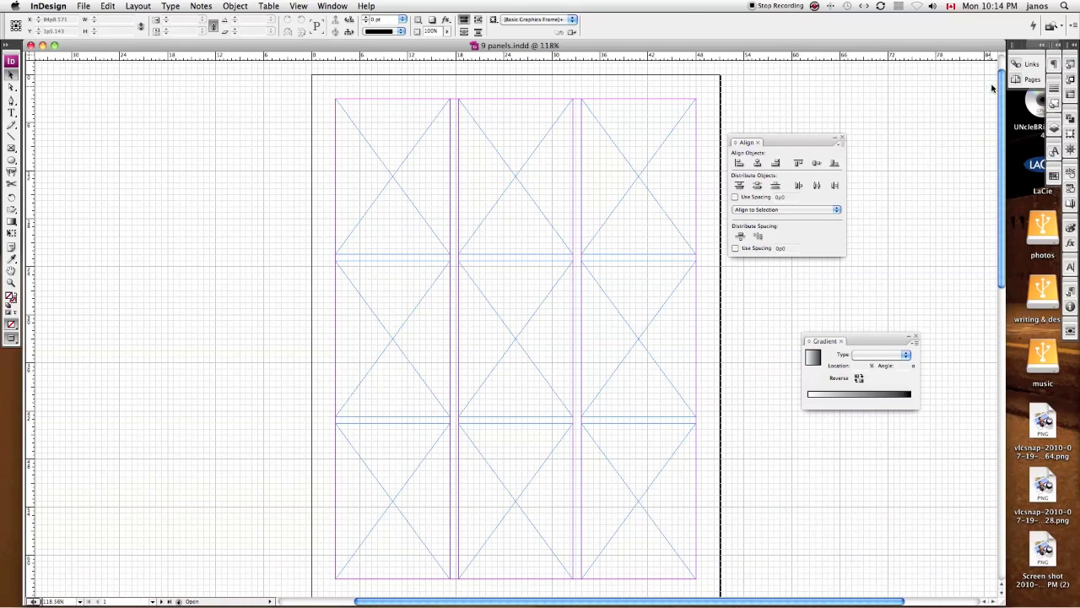
click(1031, 79)
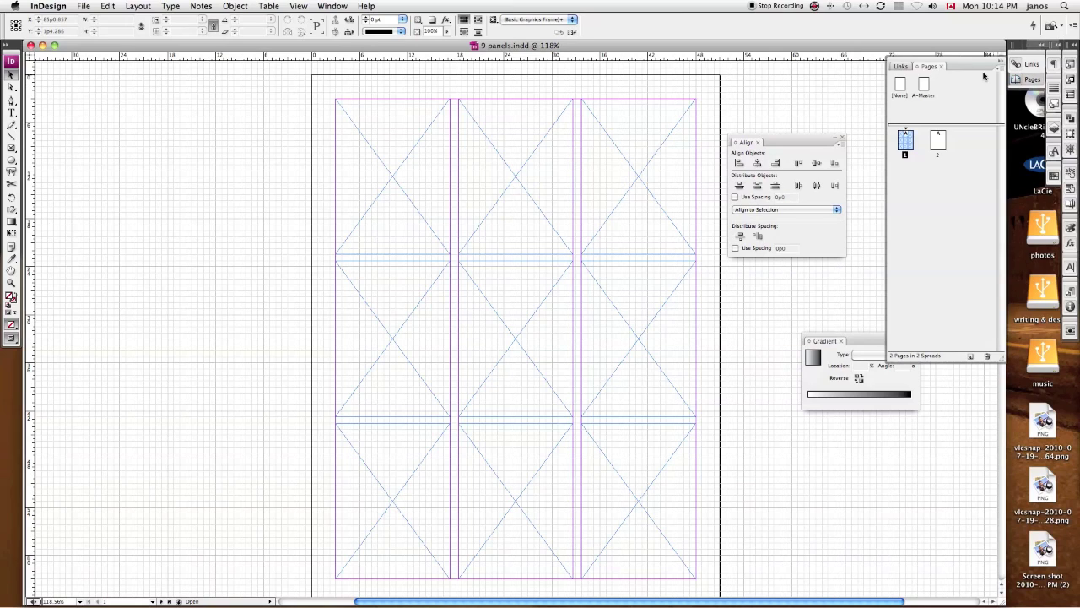
click(932, 67)
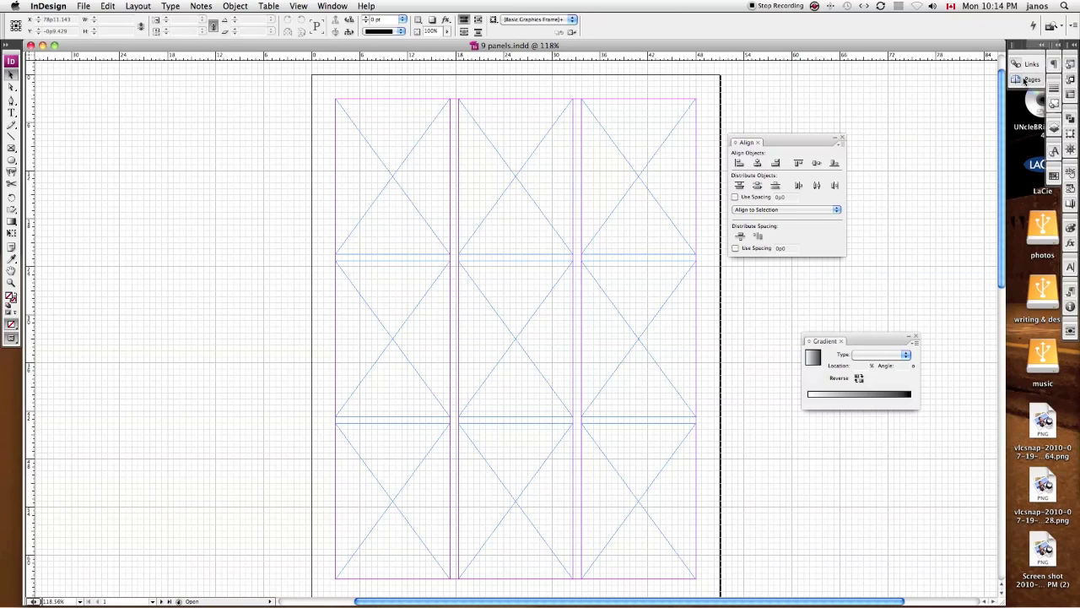
Step: Float the Pages panel, shorten it clear of the gradient settings, and select page 1's grid
drag(1024, 81, 896, 133)
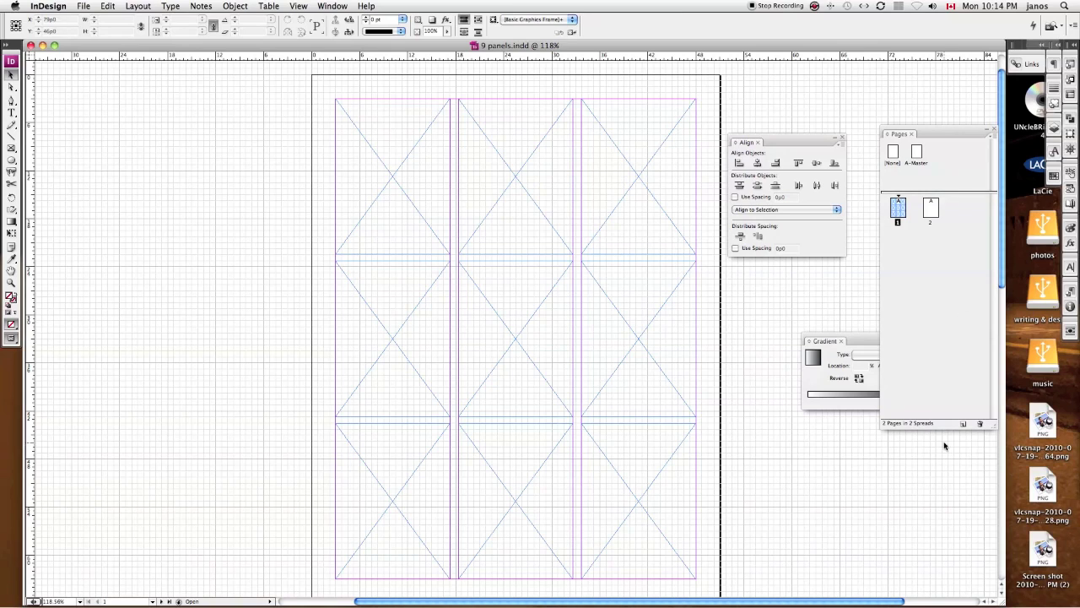
drag(945, 429, 936, 307)
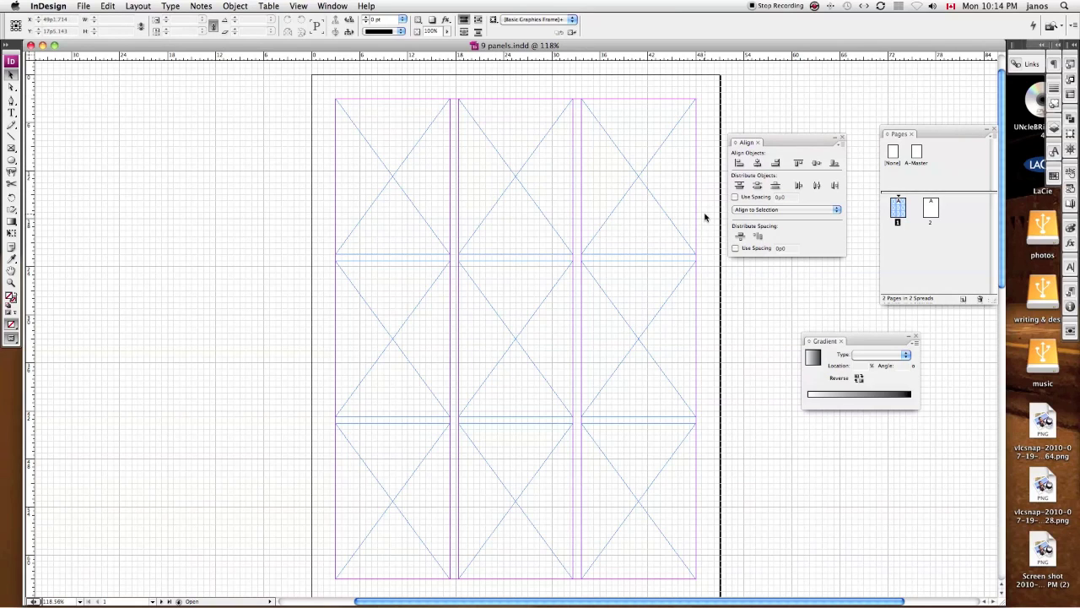
drag(711, 206, 367, 553)
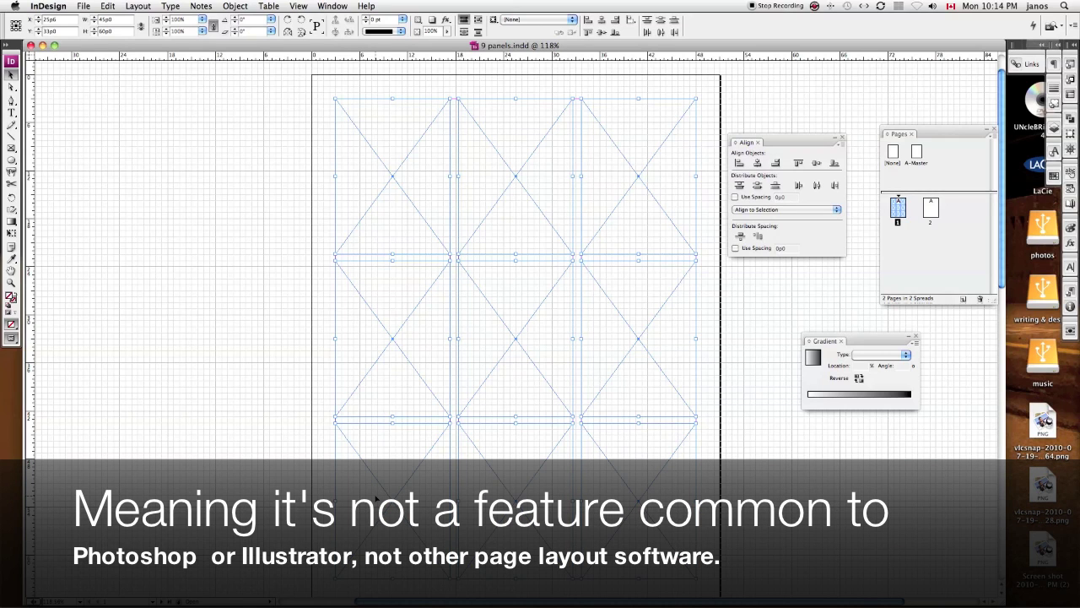
Step: Go to page 2, undoing a trial Paste in Place so the page stays blank
click(320, 349)
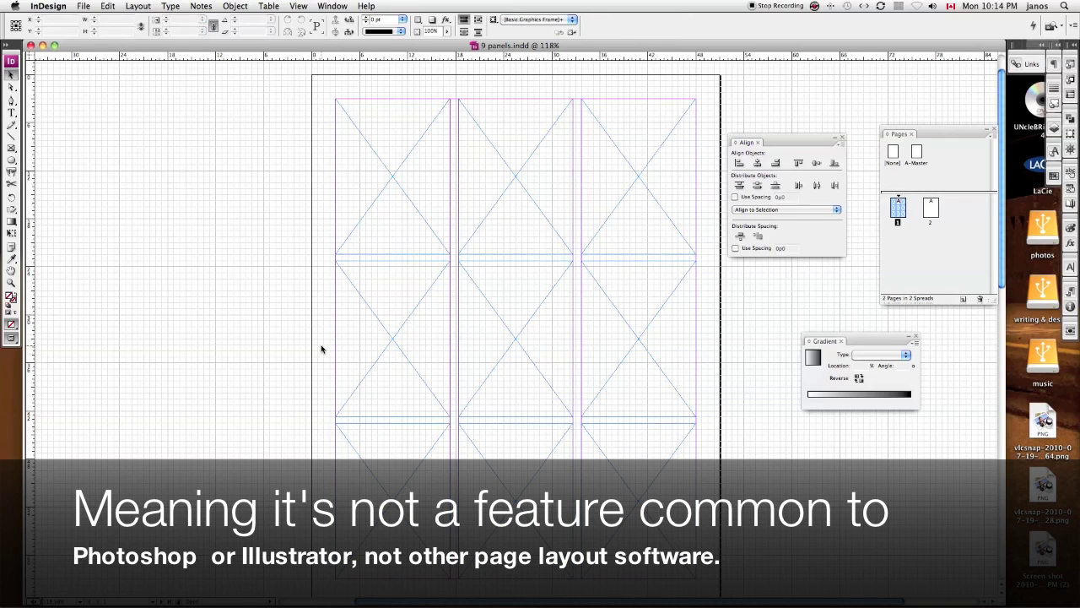
double_click(930, 208)
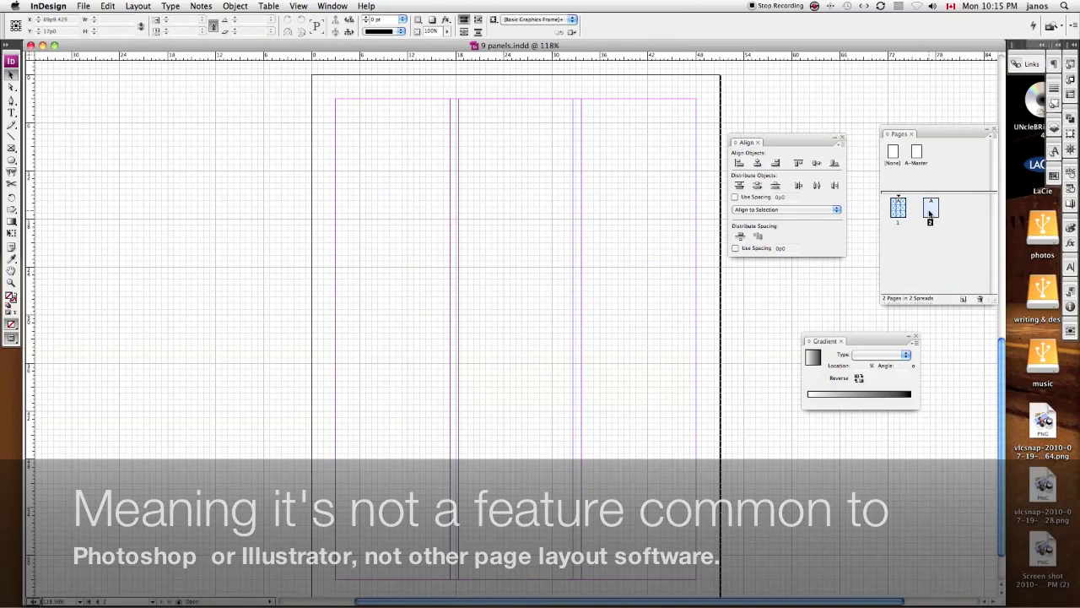
key(super+alt+shift+v)
key(super+z)
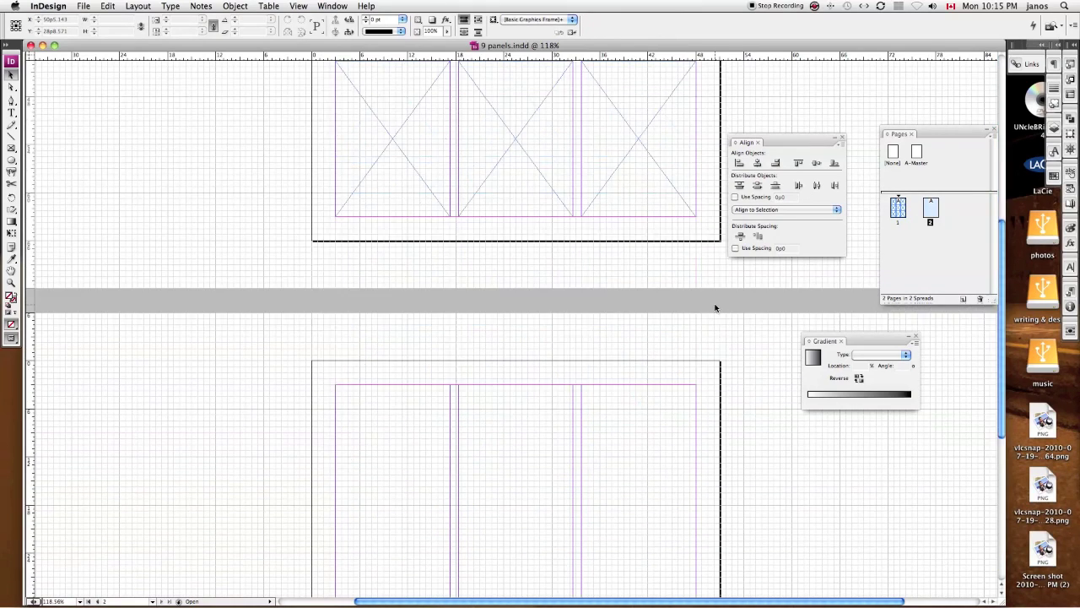
key(super+shift+z)
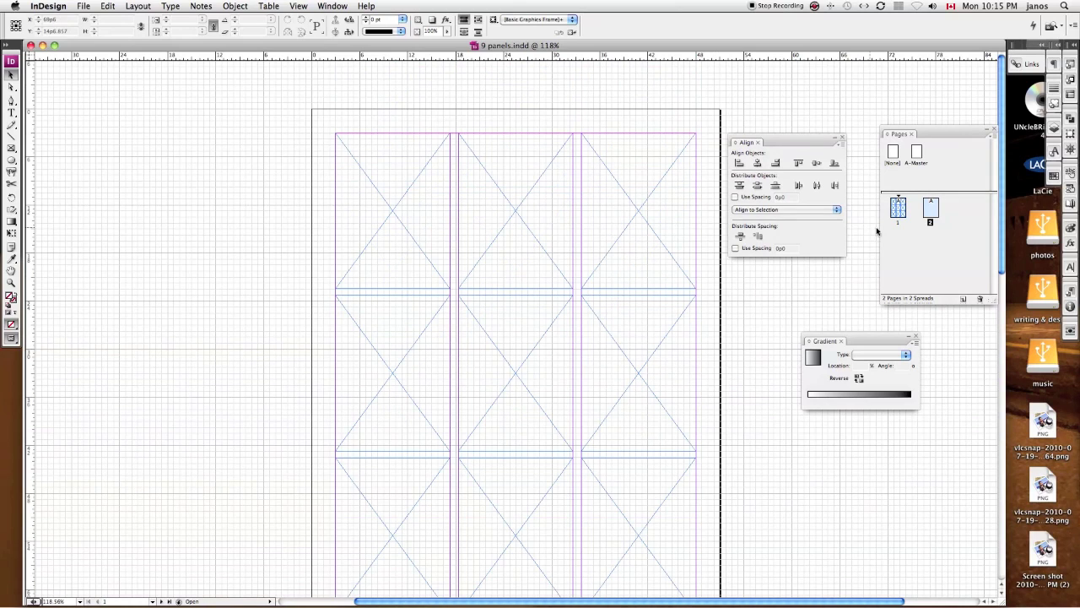
key(super+z)
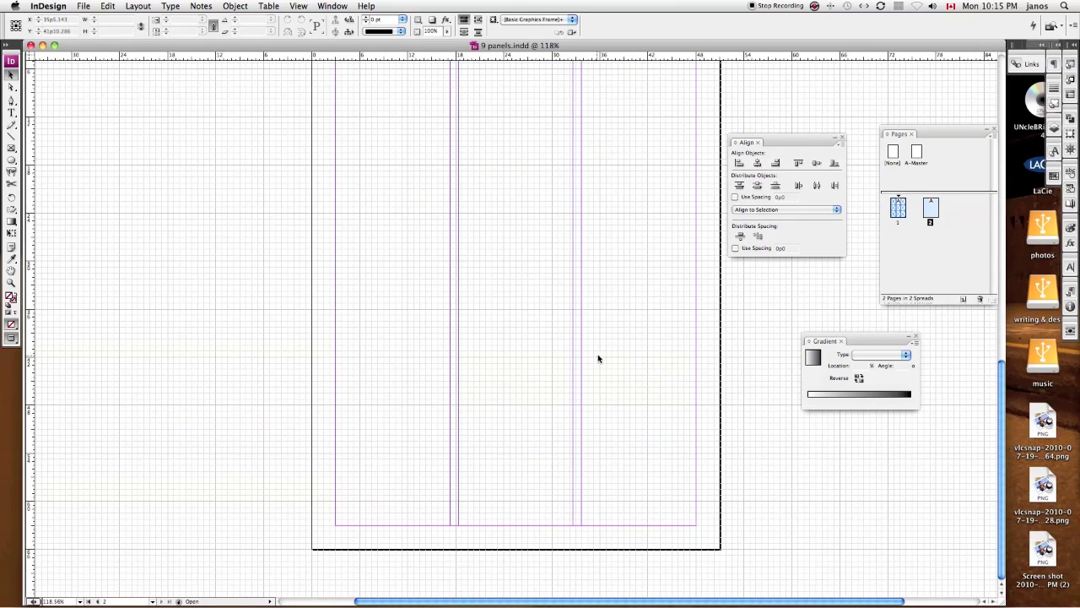
scroll(600, 357, up, 3)
Step: Use Paste in Place from the pasteboard's context menu to put the nine-panel grid on page 2
right_click(613, 351)
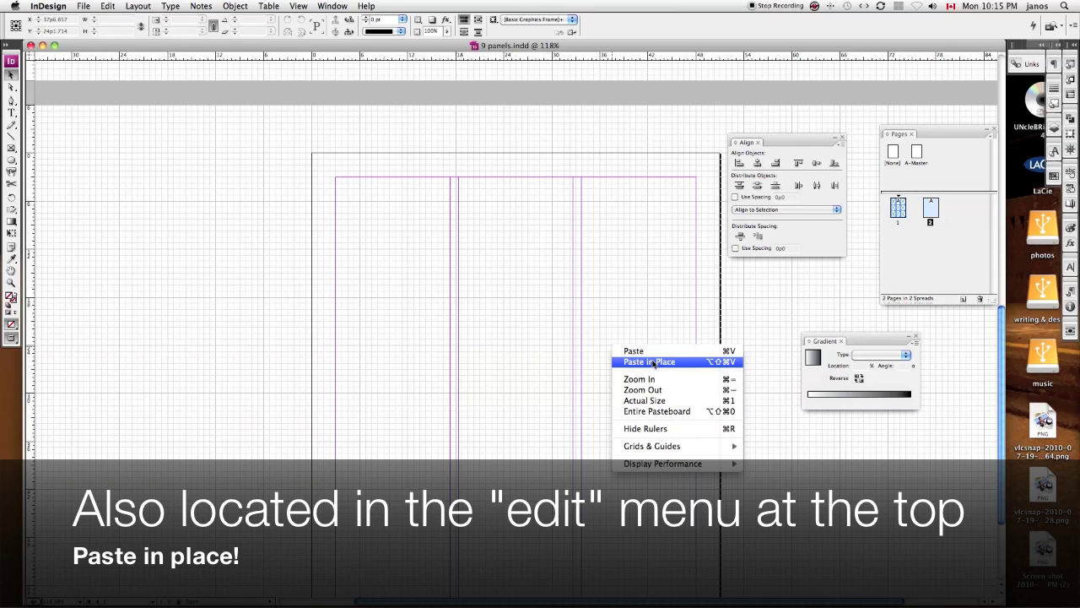
click(650, 362)
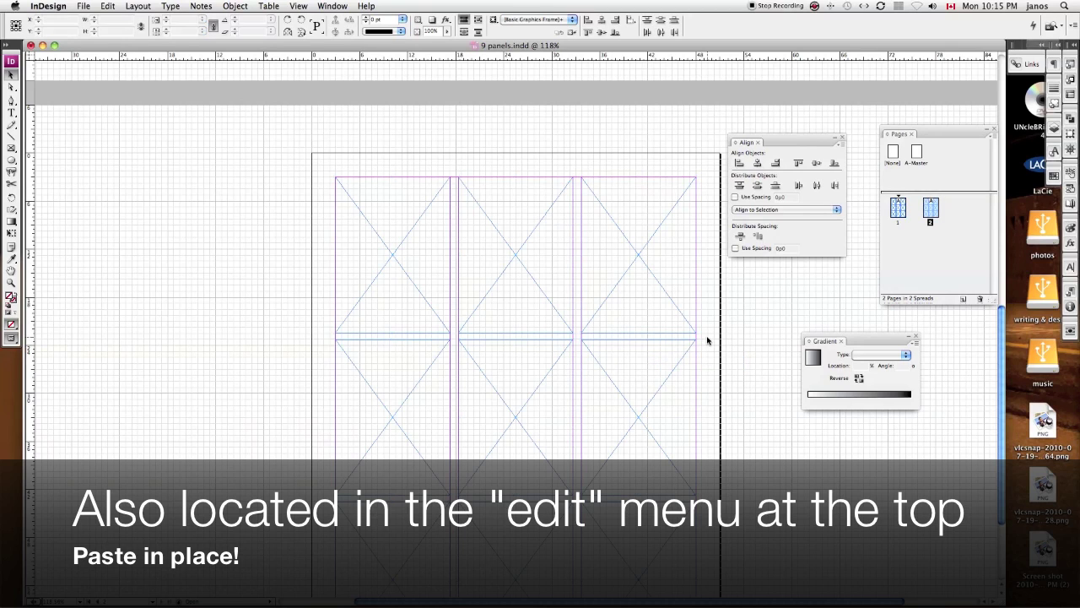
scroll(707, 340, down, 3)
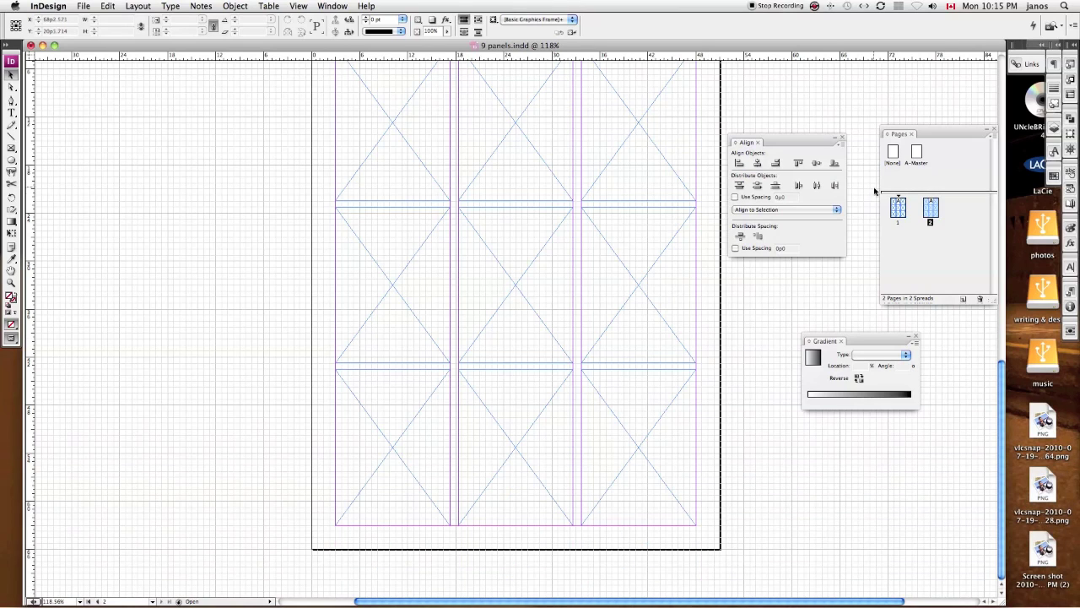
Step: Return to page 1 and toggle Preview mode on and off to check the grid
double_click(900, 210)
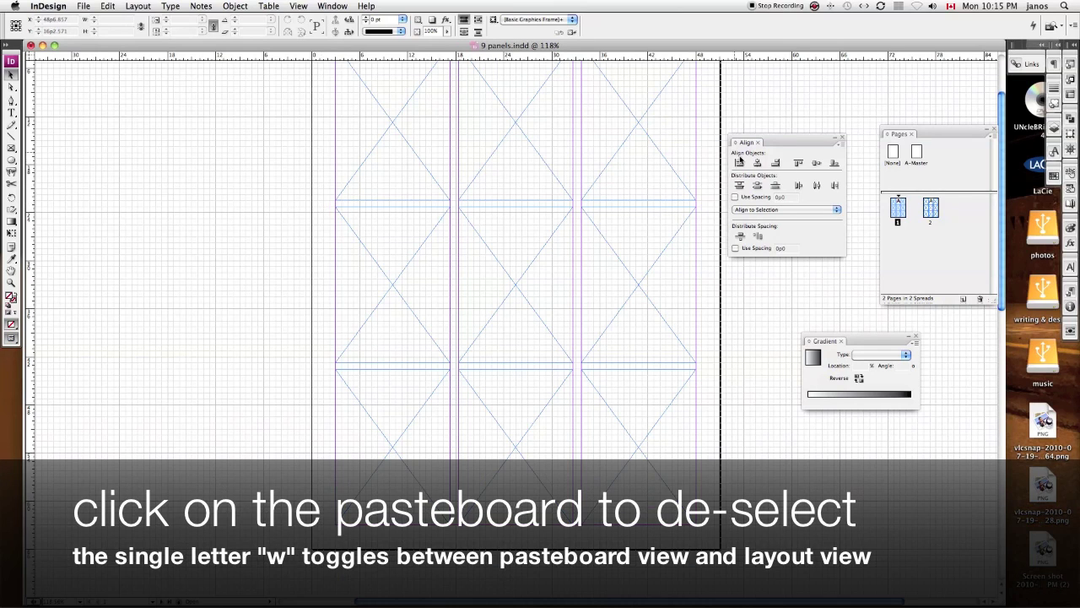
drag(1003, 108, 1000, 94)
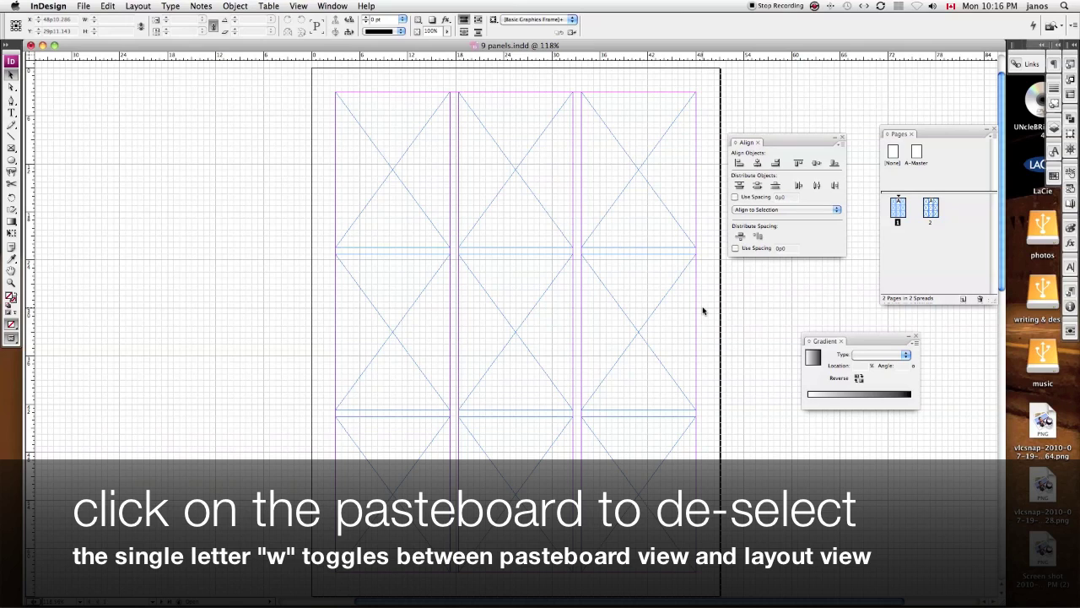
key(w)
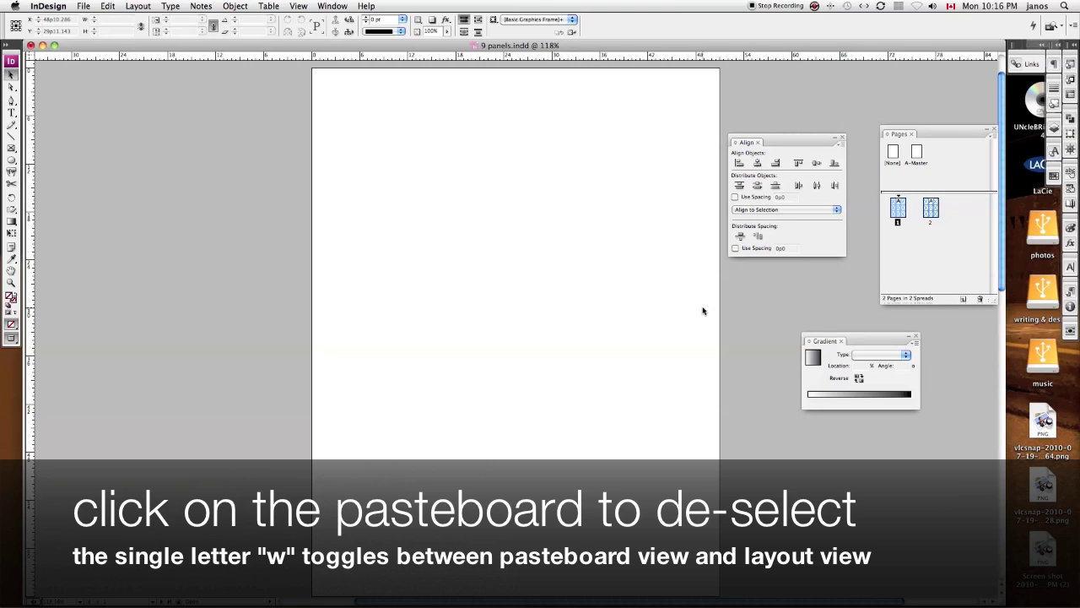
key(w)
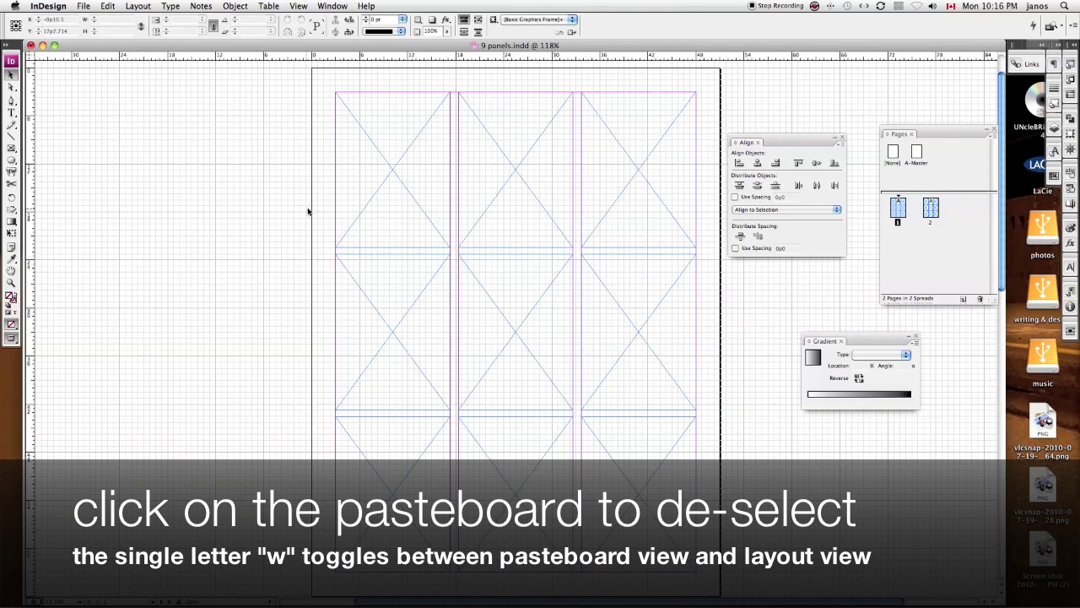
Step: Select the bottom-right panel frame, switch to the Direct Selection tool, then deselect
click(624, 470)
key(a)
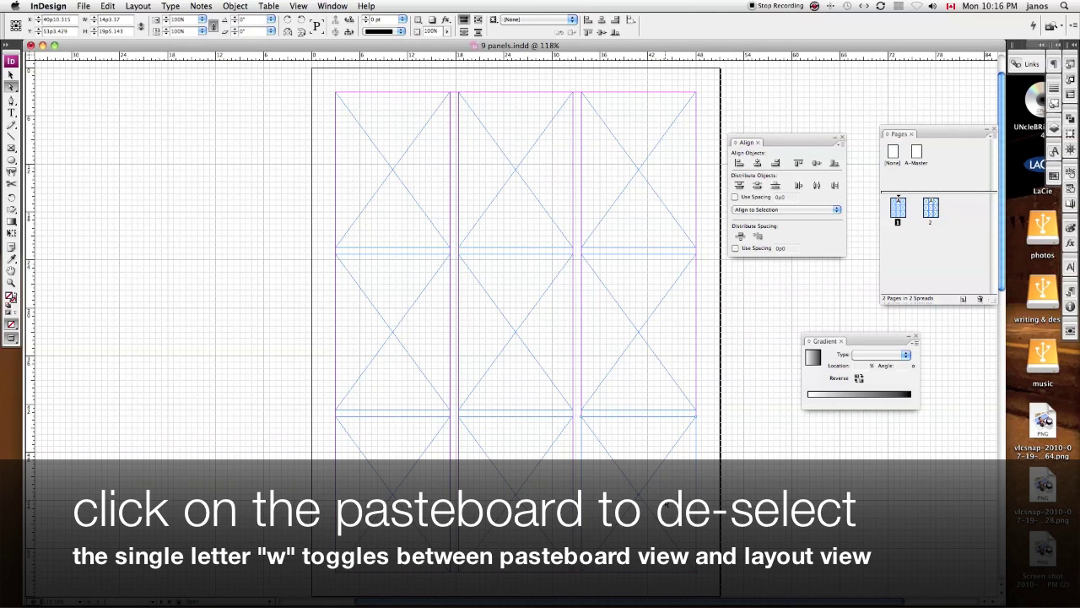
click(320, 241)
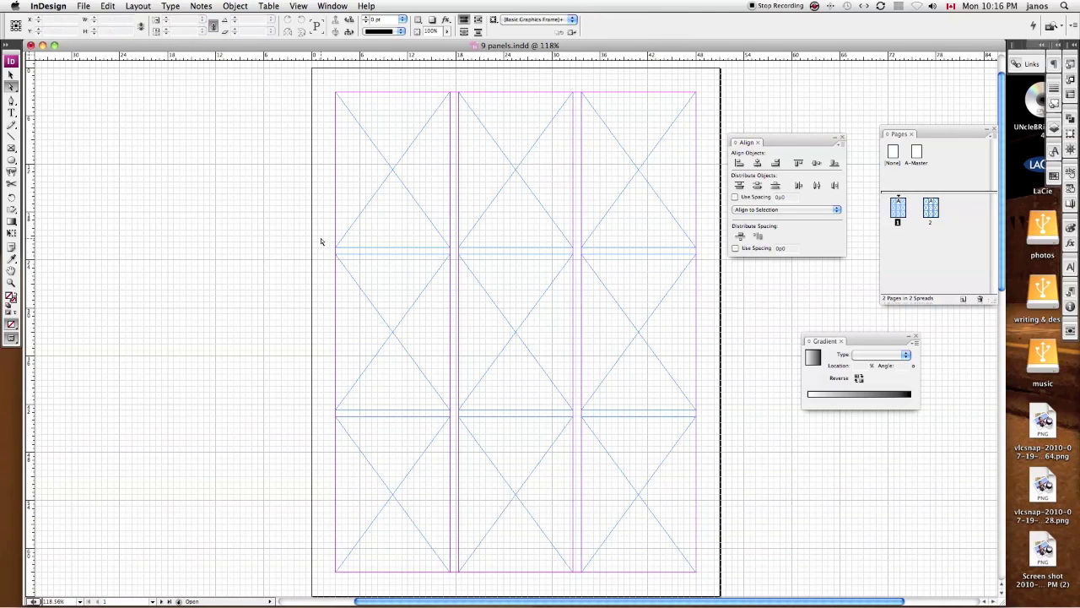
Step: Marquee-select all nine panel frames with the Selection tool, briefly opening the stroke weight list
key(v)
drag(317, 234, 619, 467)
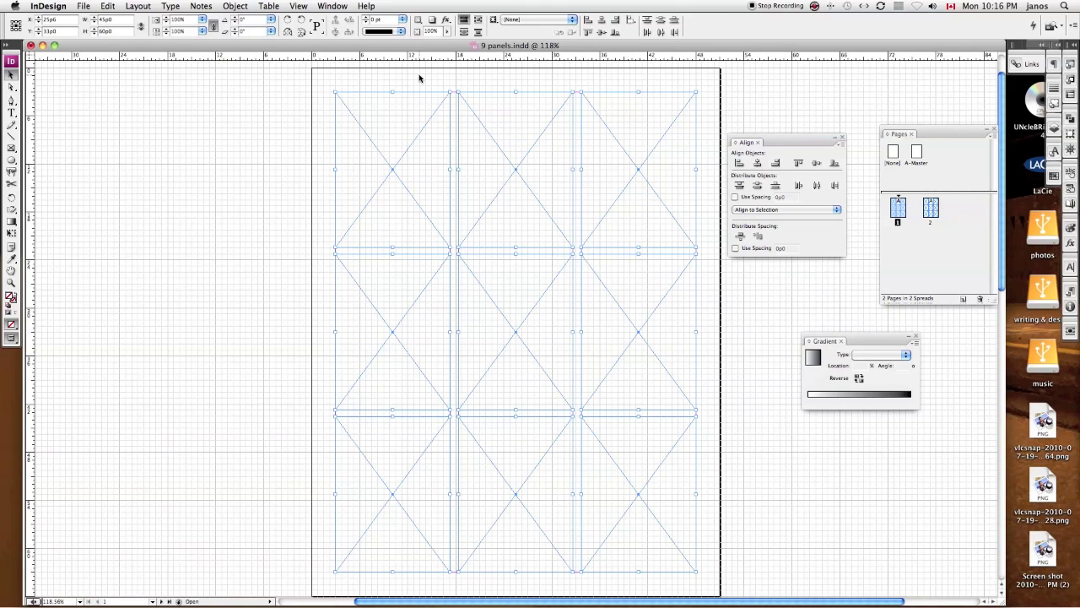
click(403, 19)
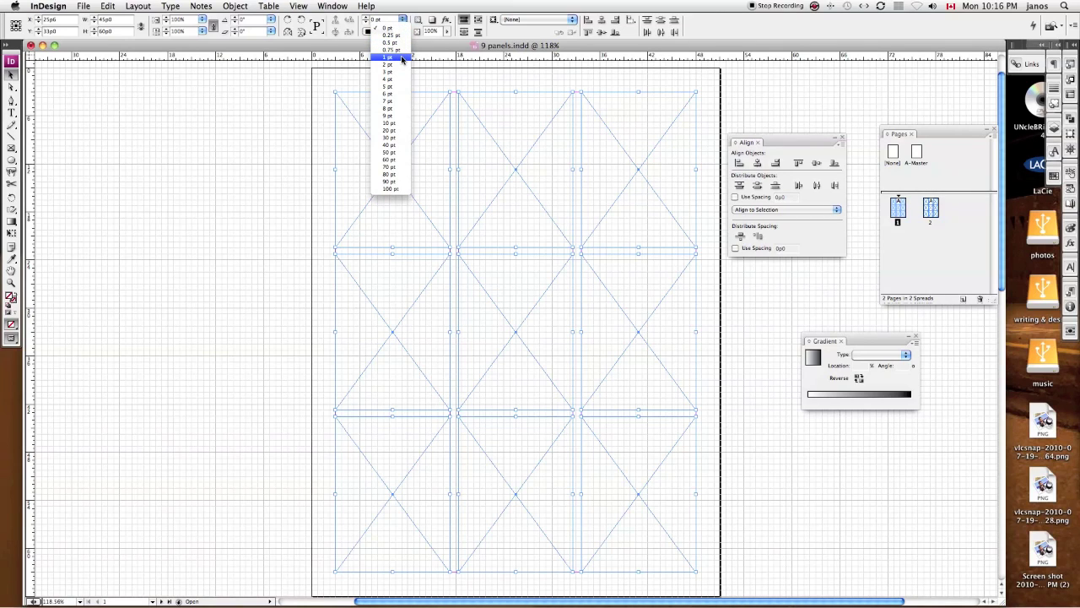
click(447, 67)
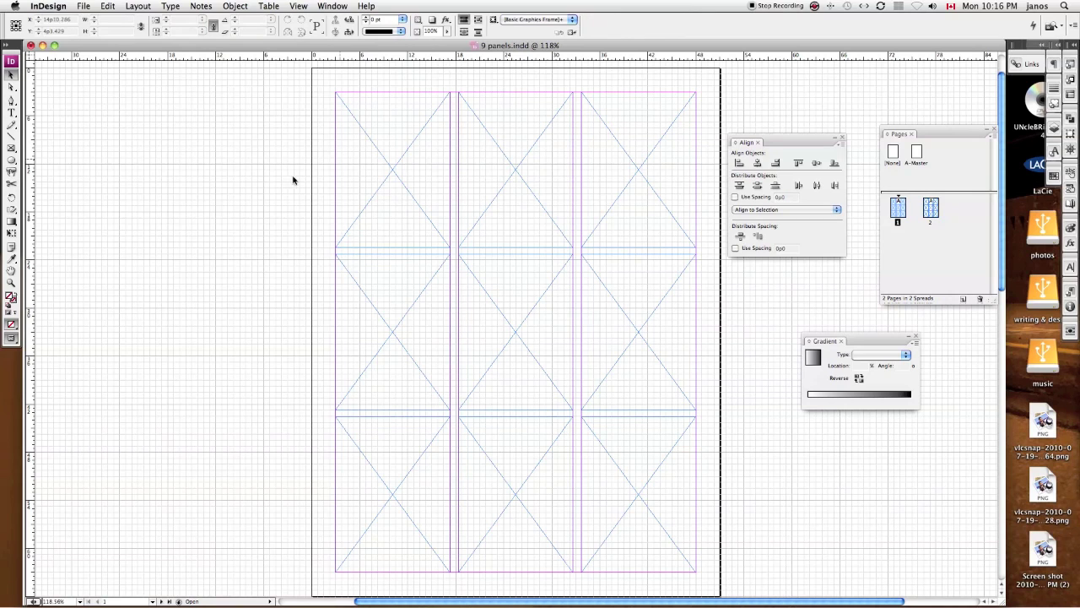
drag(292, 179, 678, 482)
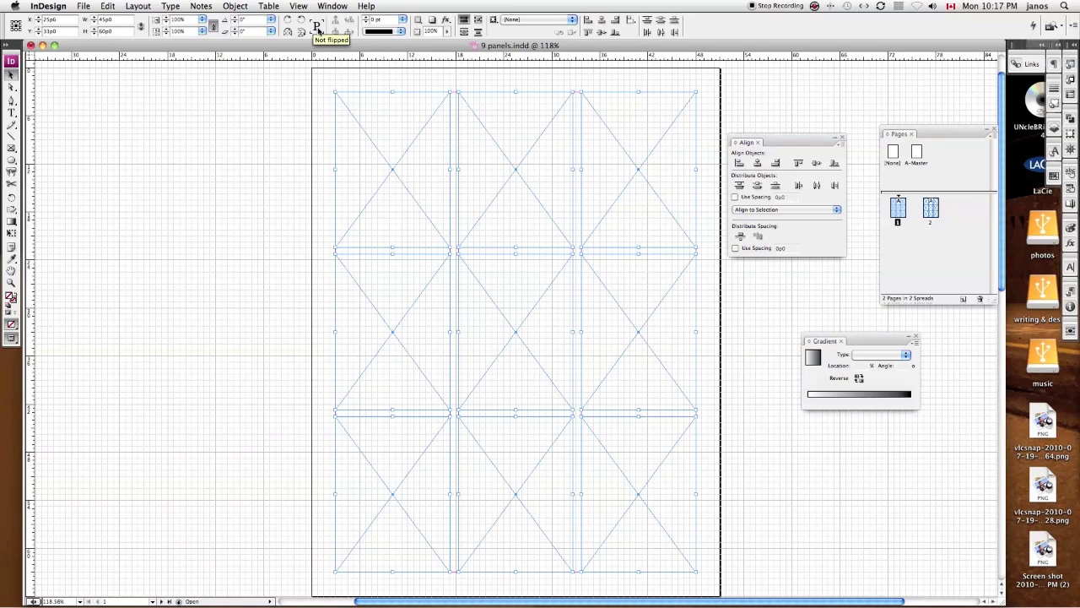
Step: Rotate the grid 90° and back to portrait, flip it, and open the Stroke Type list
click(313, 21)
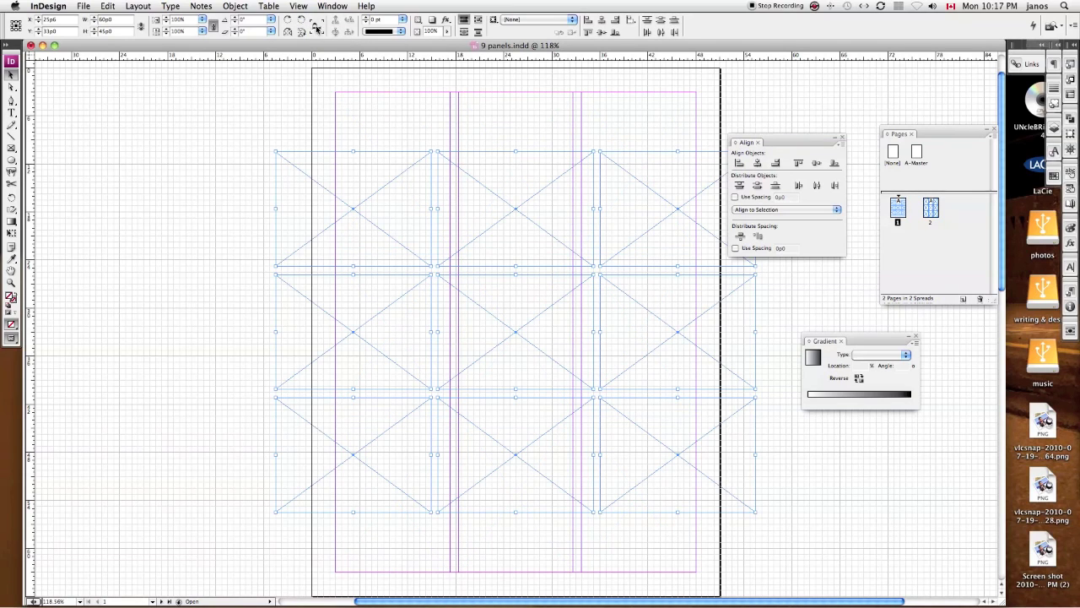
click(288, 21)
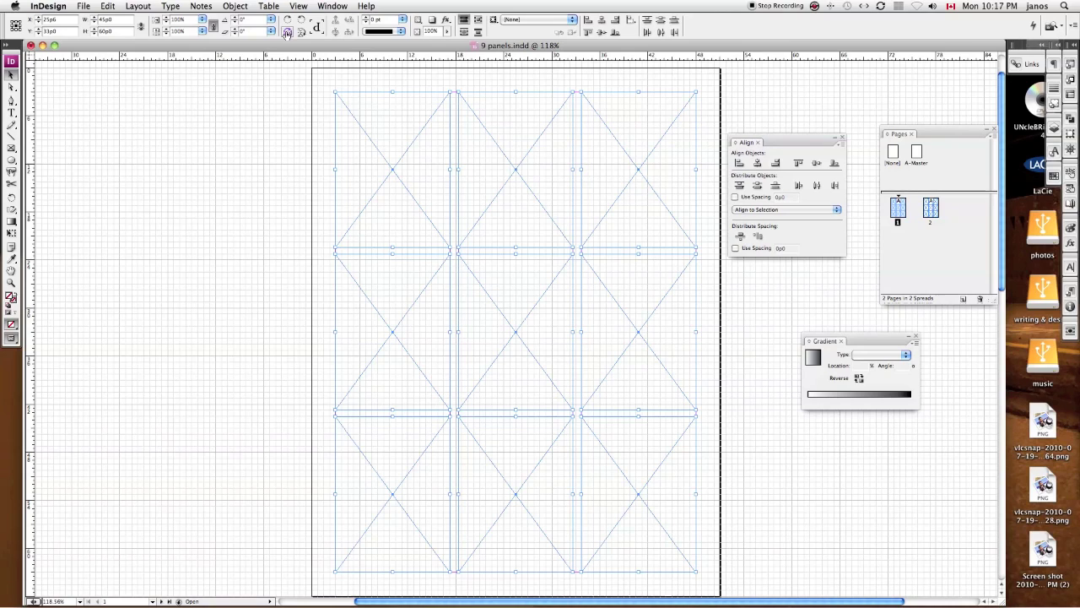
click(299, 32)
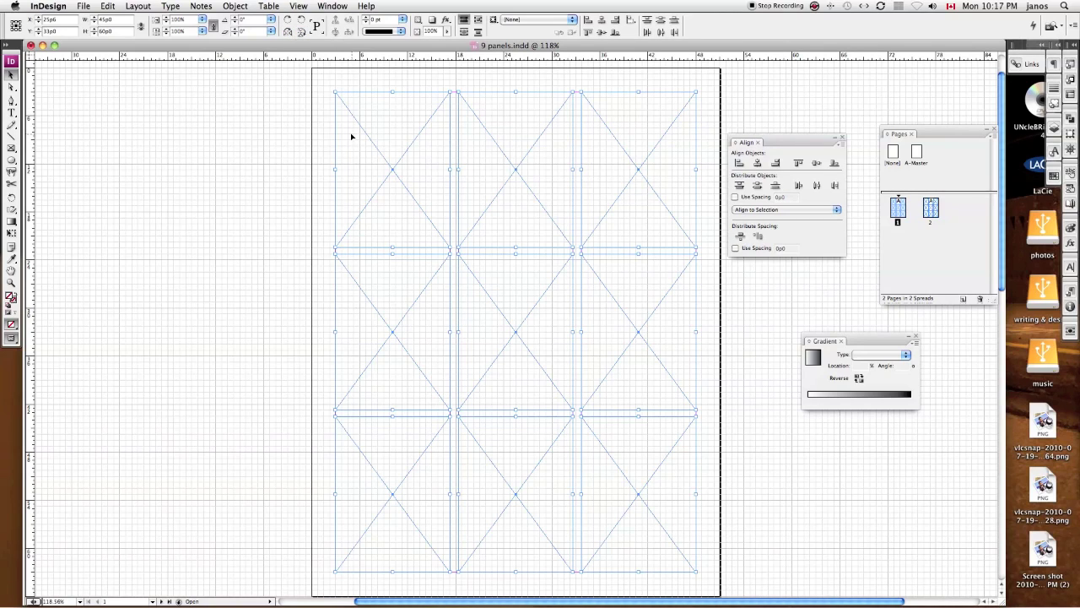
click(402, 32)
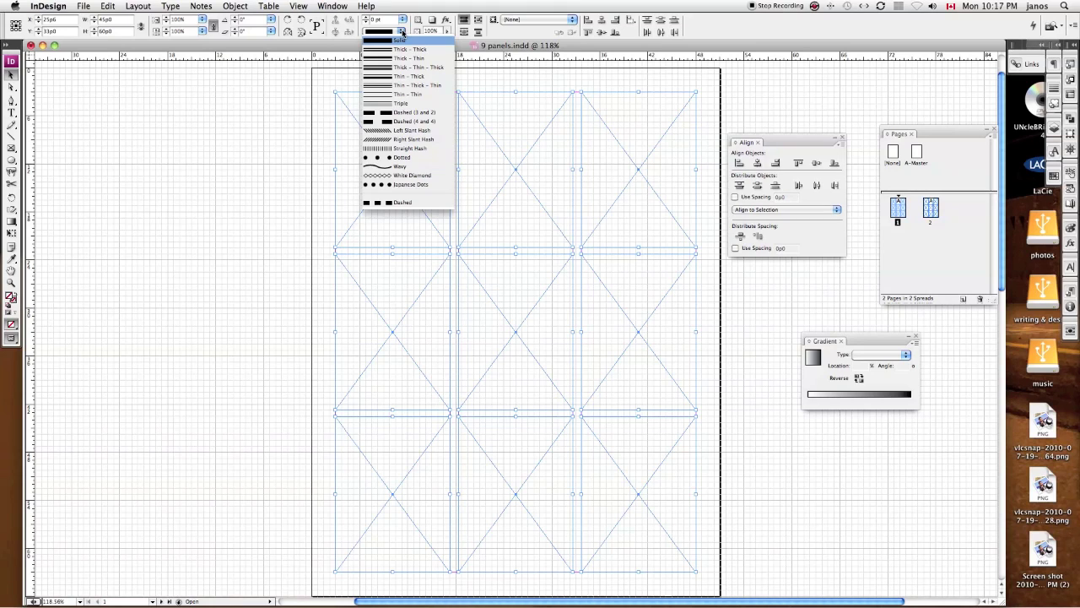
Step: Give the nine selected panel frames a 1 pt stroke weight, then deselect them
click(402, 19)
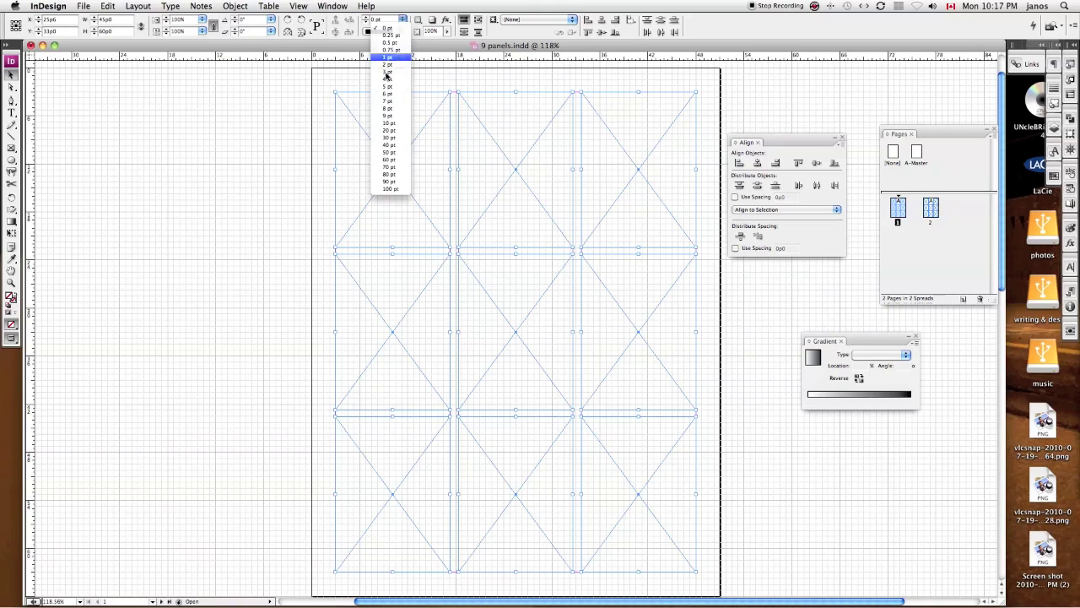
click(396, 56)
click(323, 150)
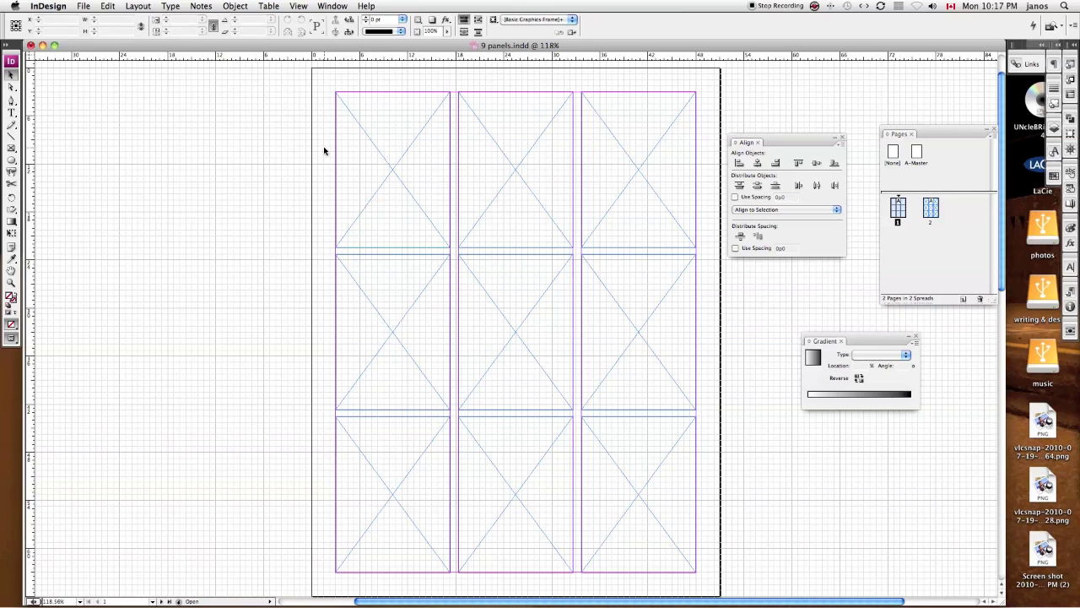
Step: Switch to Preview mode, then select and deselect the nine frames to check their outlines
key(w)
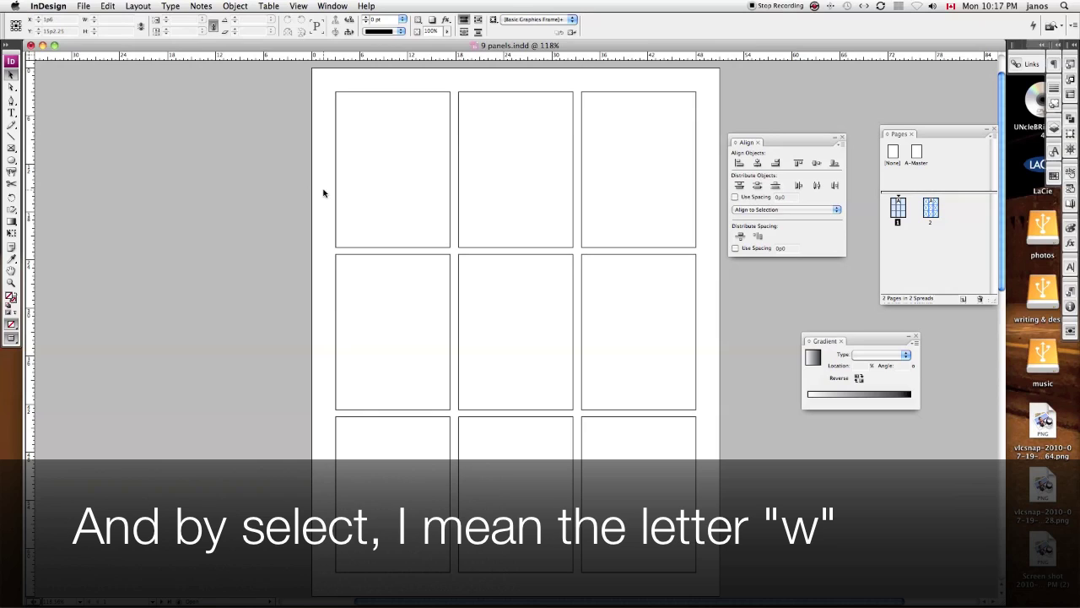
drag(323, 193, 619, 453)
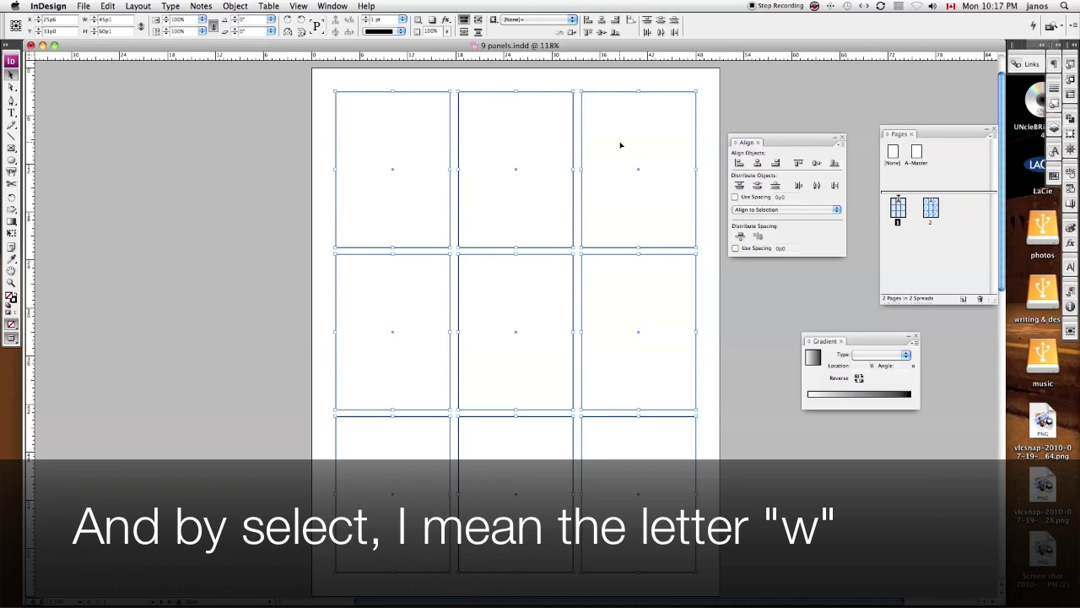
click(711, 156)
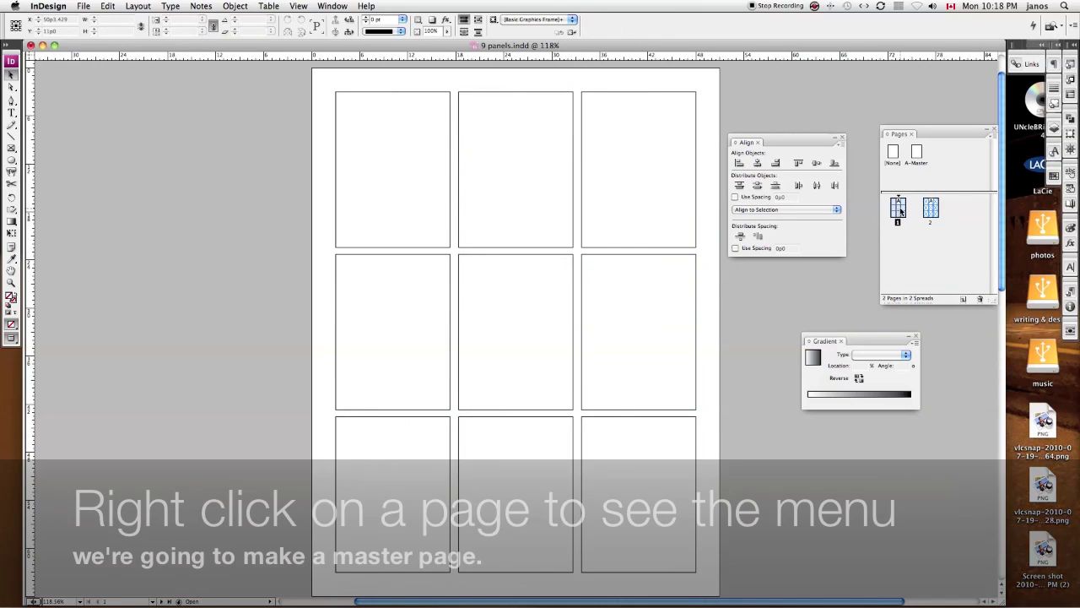
Step: Save page 1 as B-Master from the Pages panel's page menu
right_click(900, 211)
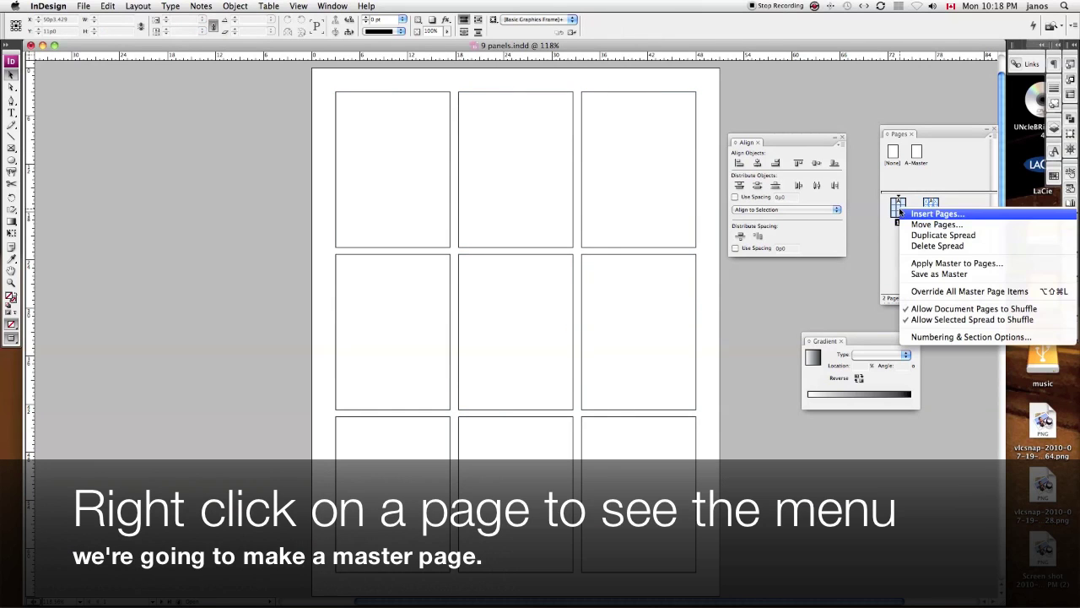
click(923, 275)
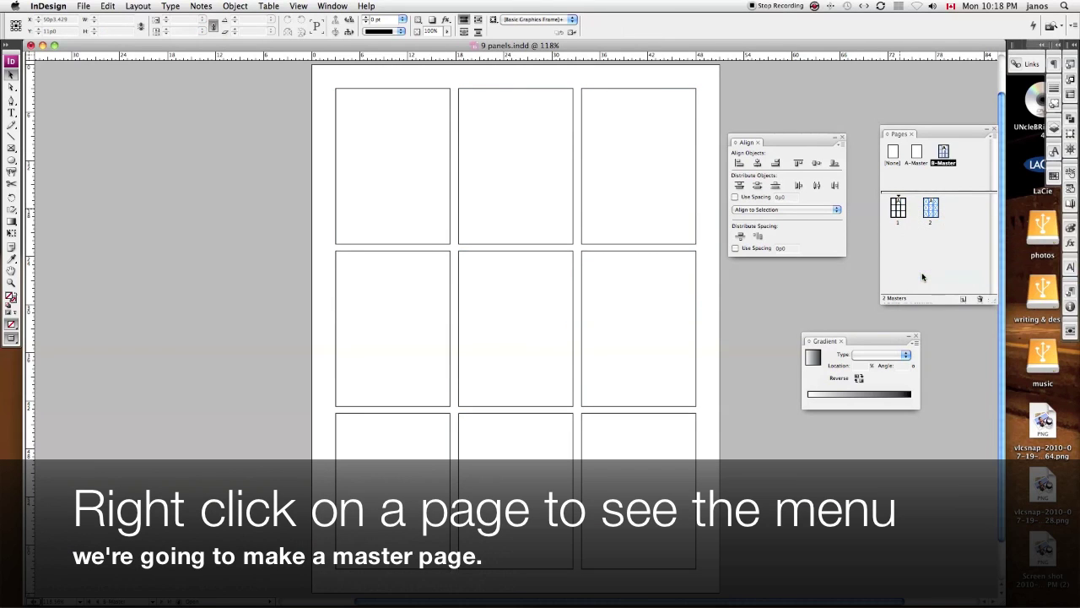
click(898, 213)
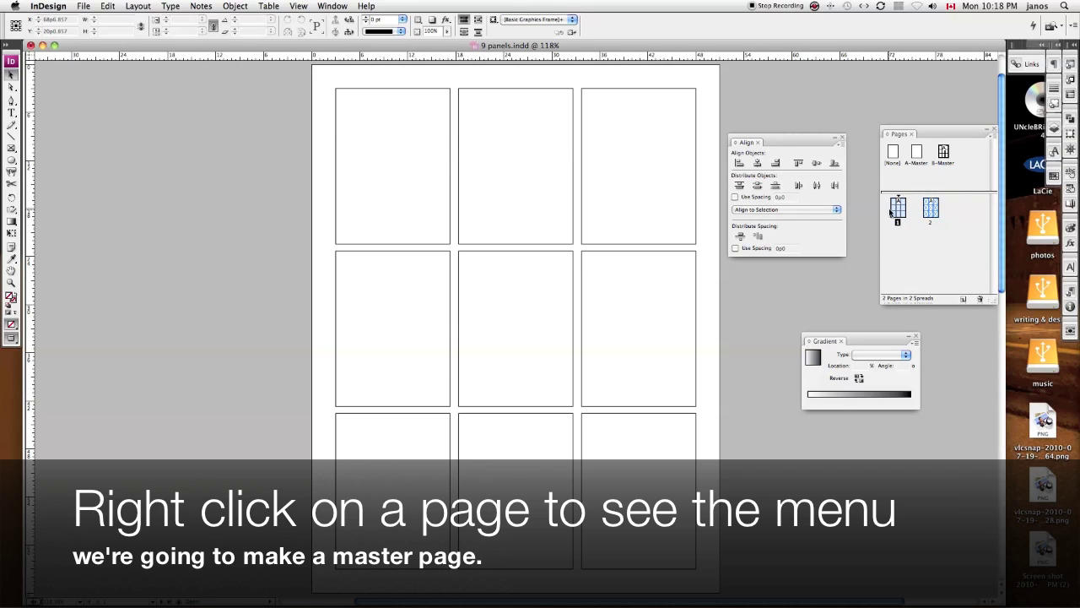
Step: Save page 1 as a master again, creating C-Master, then delete the duplicate
right_click(897, 211)
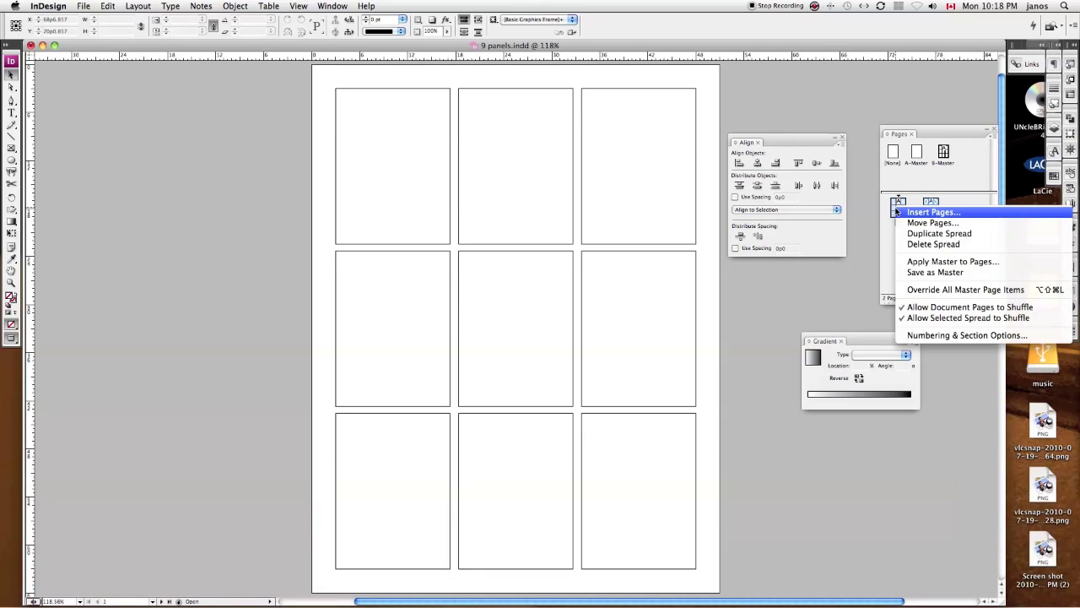
click(916, 272)
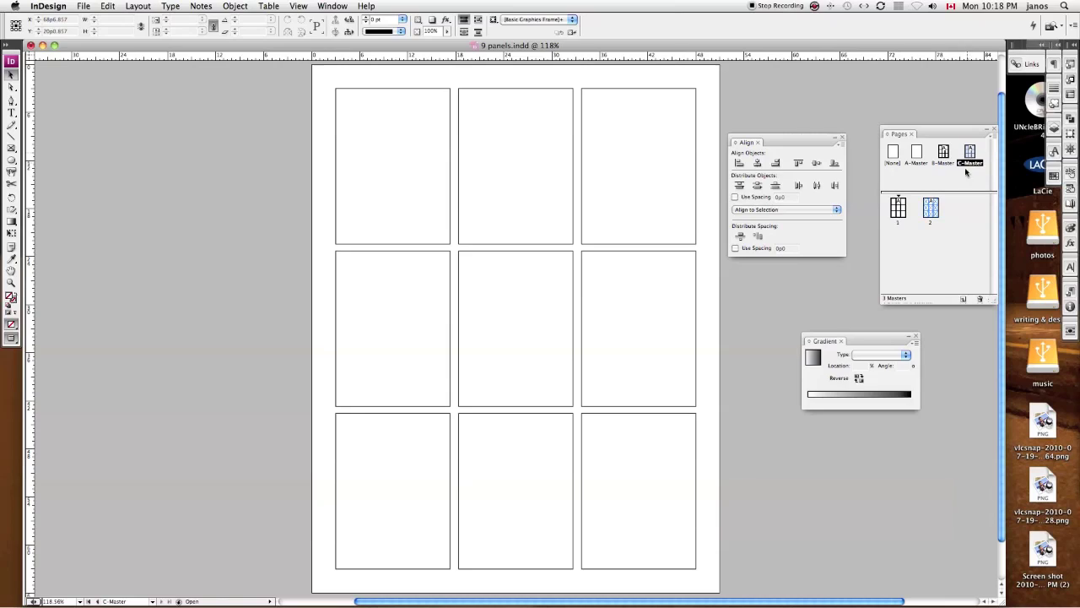
click(980, 299)
Step: View B-Master's grid, drag B-Master onto the page 2 thumbnail, and view page 2
double_click(931, 209)
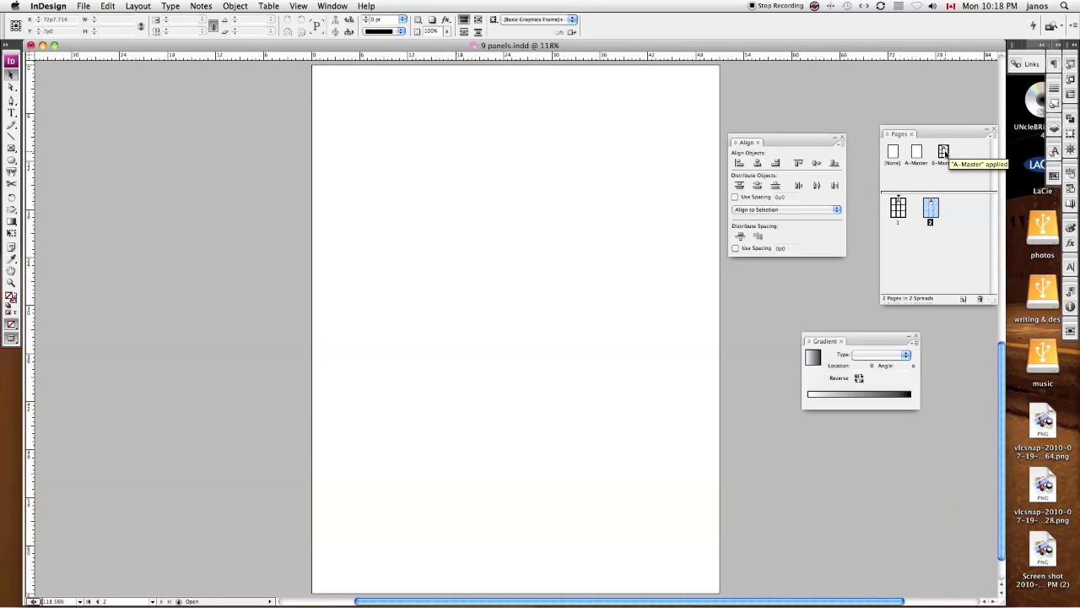
double_click(944, 152)
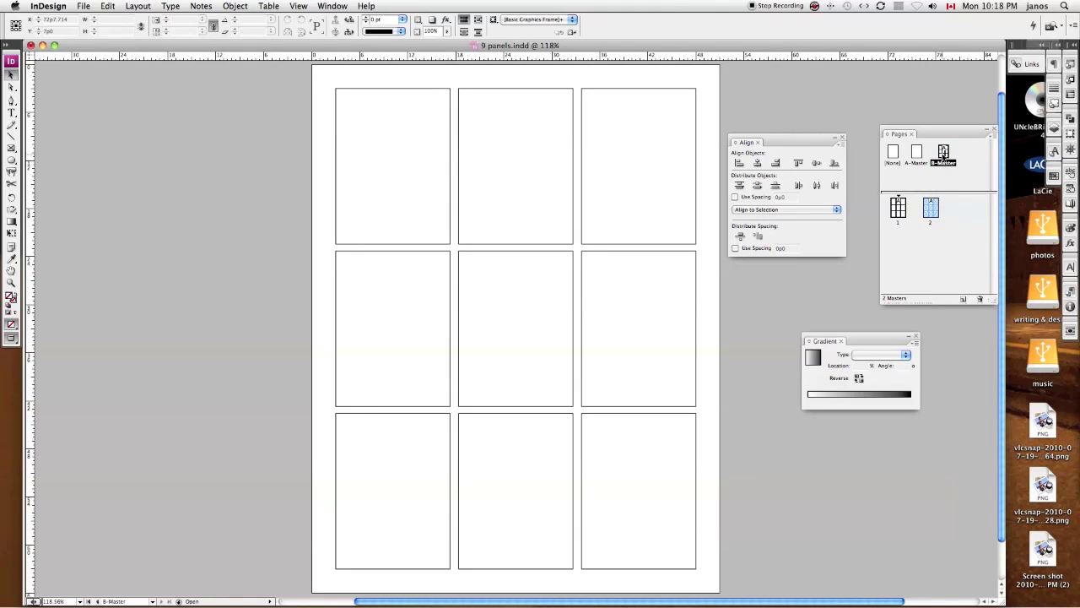
click(930, 204)
alt+click(944, 153)
drag(945, 152, 933, 209)
click(920, 207)
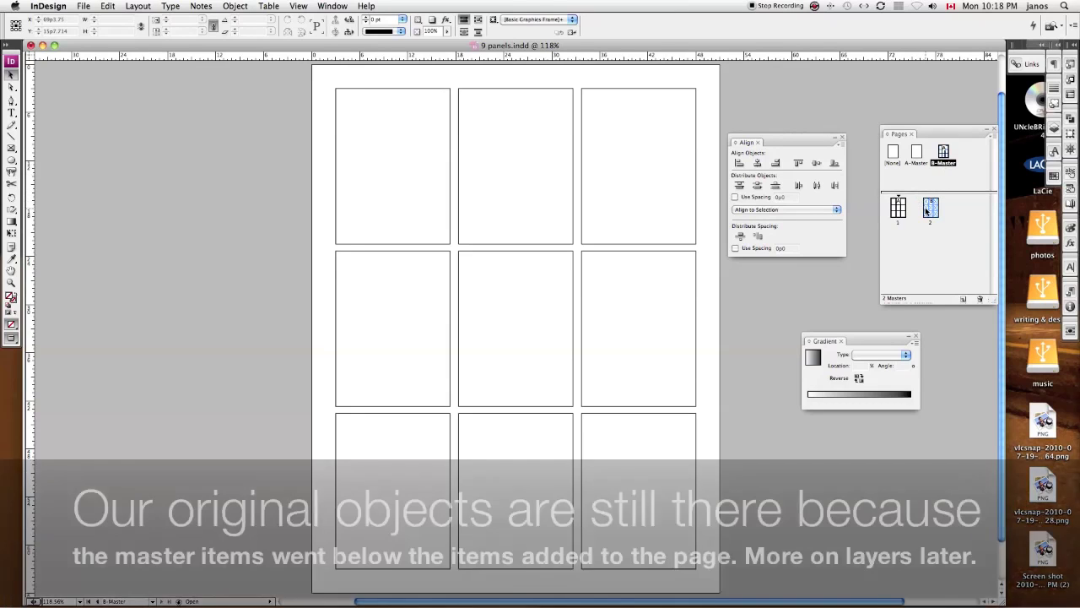
Step: Marquee-select the pasted duplicate panel frames on page 2 and delete them, leaving B-Master's grid
click(605, 184)
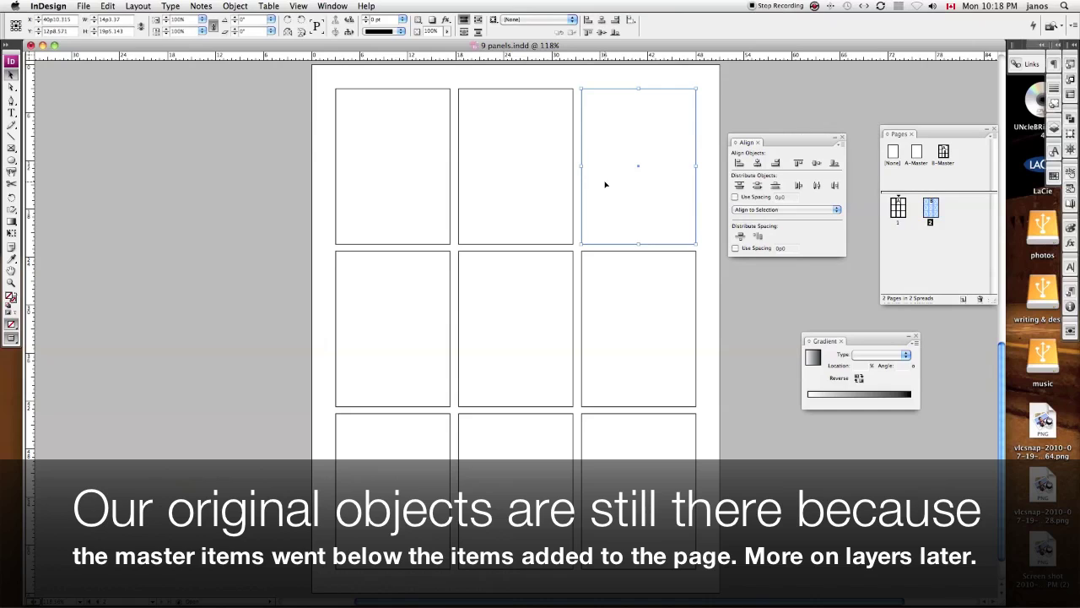
click(555, 183)
click(418, 173)
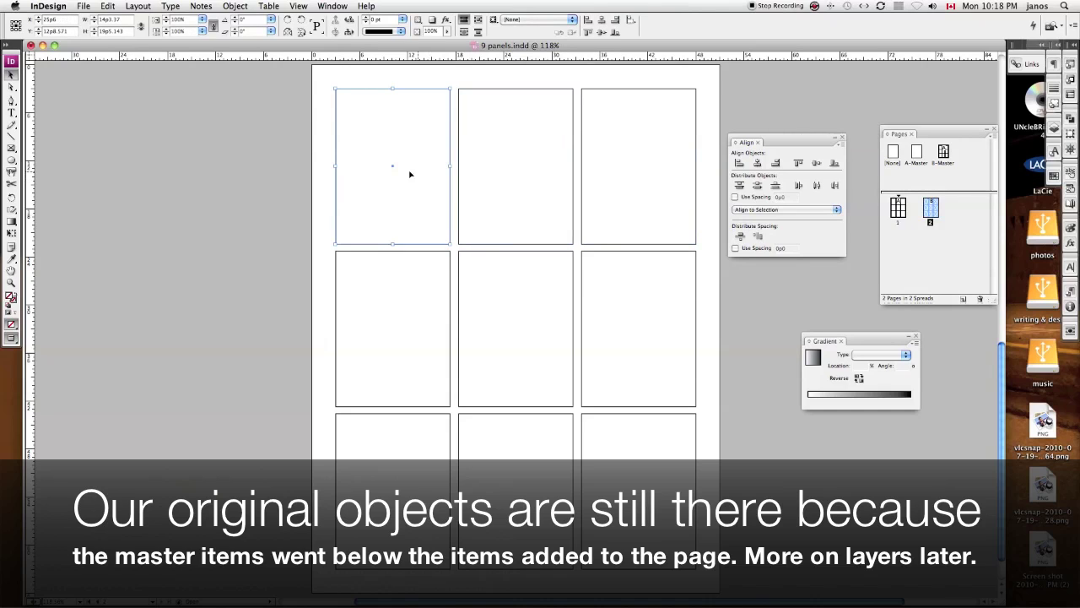
drag(314, 157, 590, 448)
key(Delete)
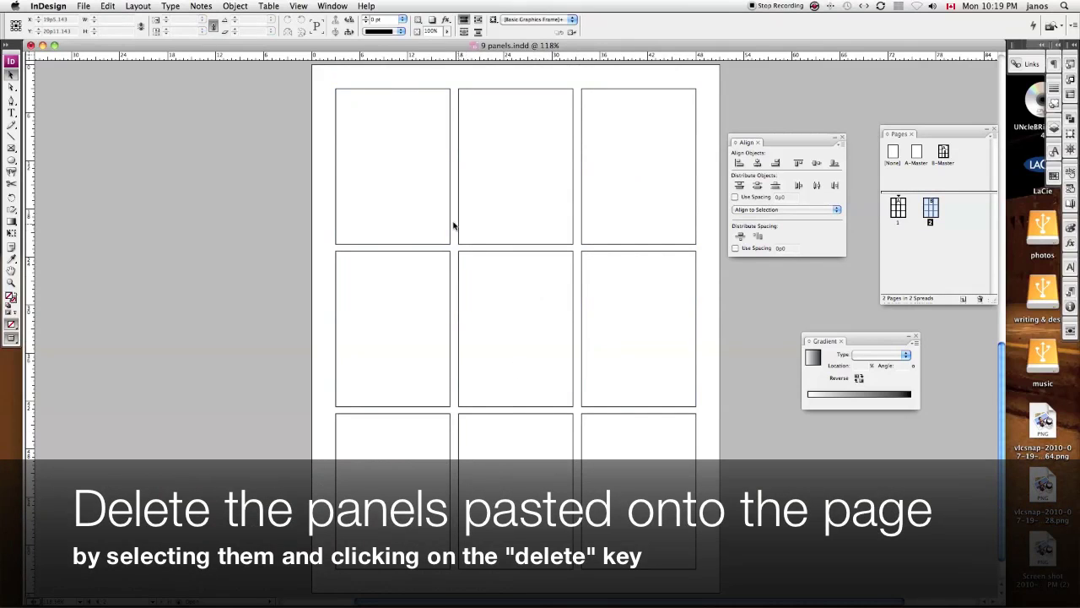
drag(396, 183, 455, 285)
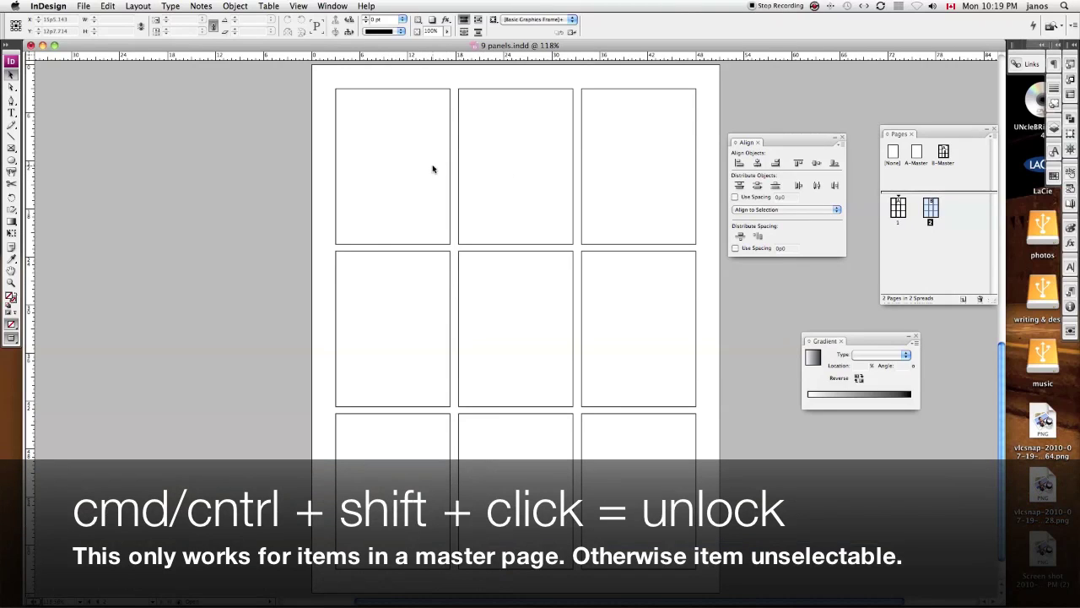
Step: Override the B-Master panel frames on page 2 into editable local frames, then deselect everything
shift+super+click(430, 169)
shift+super+click(515, 167)
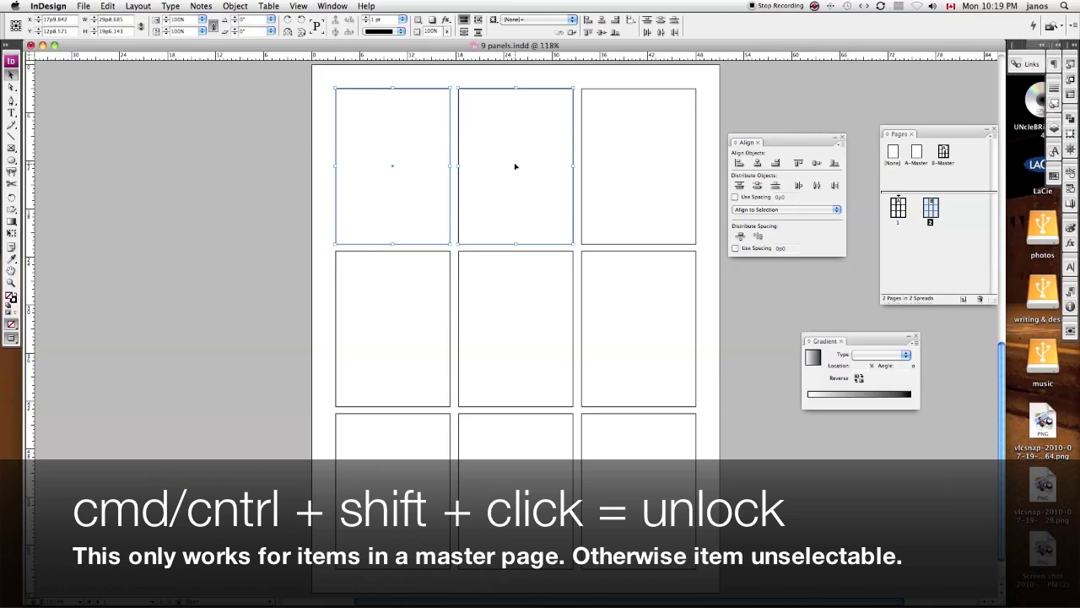
shift+super+click(597, 165)
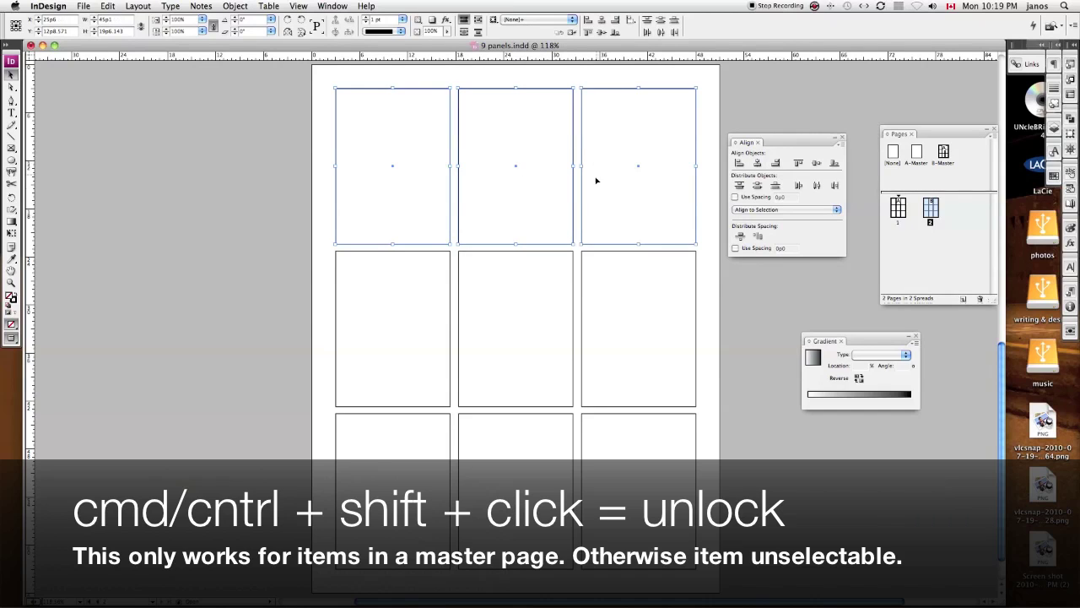
shift+super+click(593, 272)
shift+super+click(548, 270)
shift+super+click(442, 269)
shift+super+click(419, 434)
shift+super+click(498, 435)
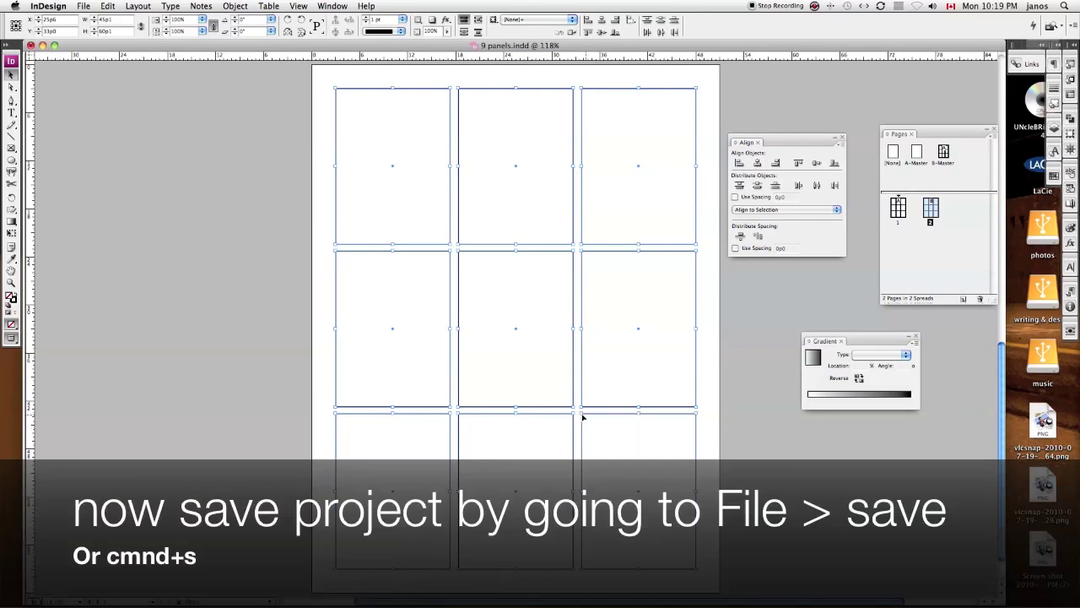
click(706, 308)
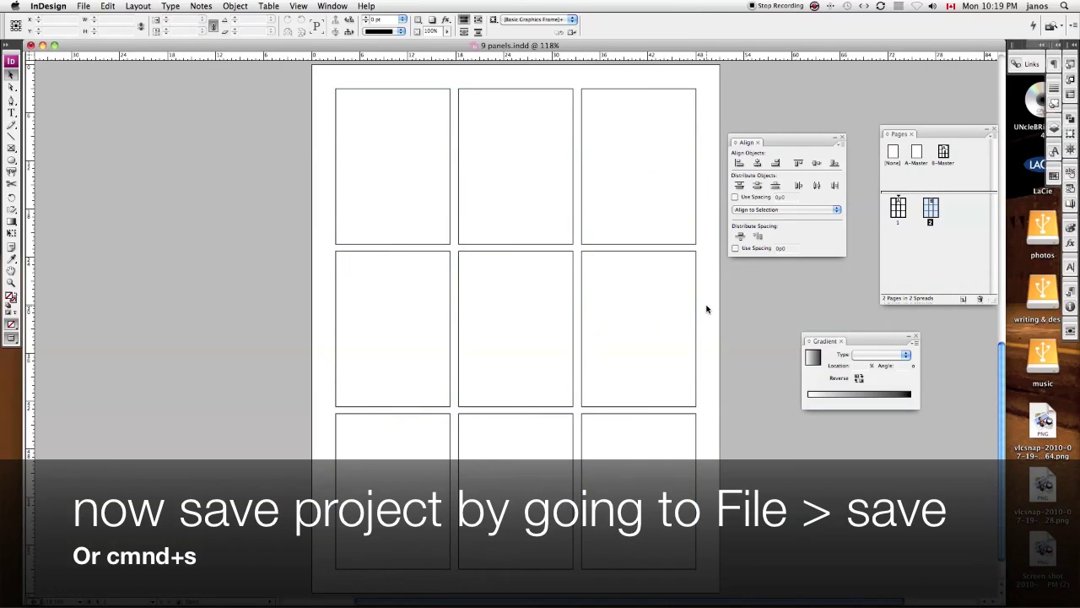